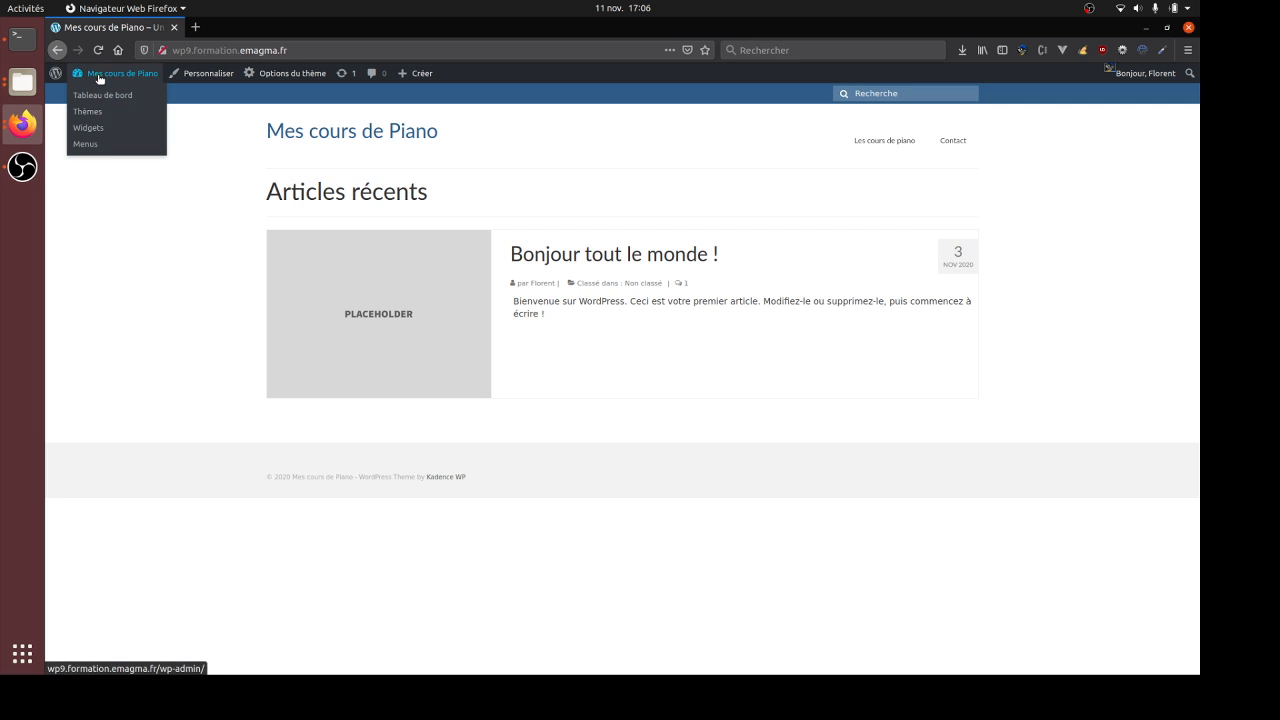
- In the theme options, set the logo layout to the centred logo above the menu and save the changes
click(285, 74)
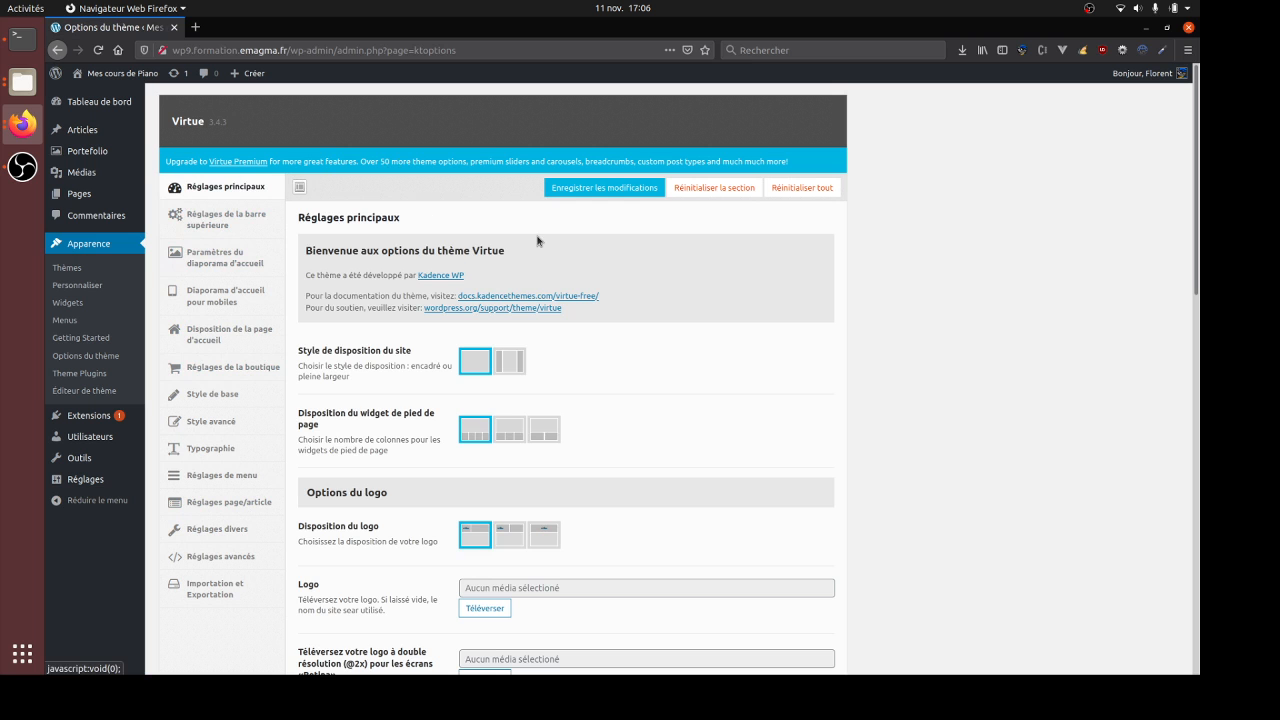
scroll(624, 260, down, 3)
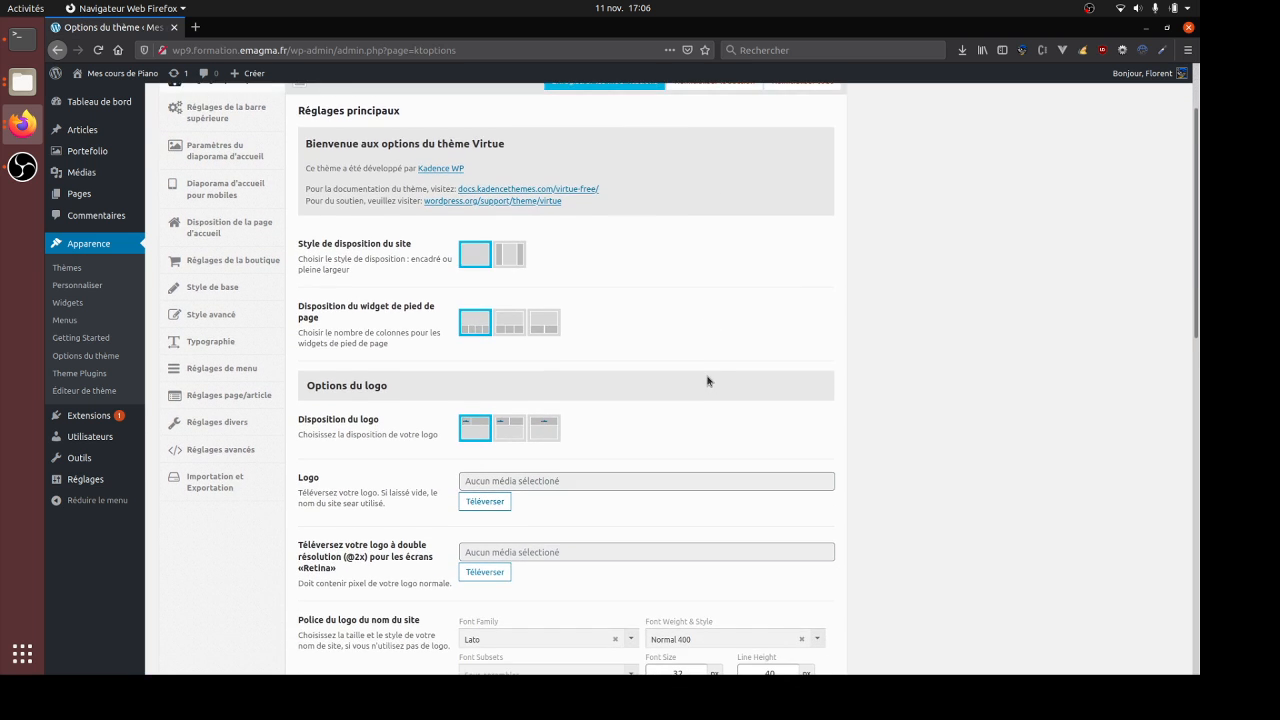
scroll(704, 369, down, 3)
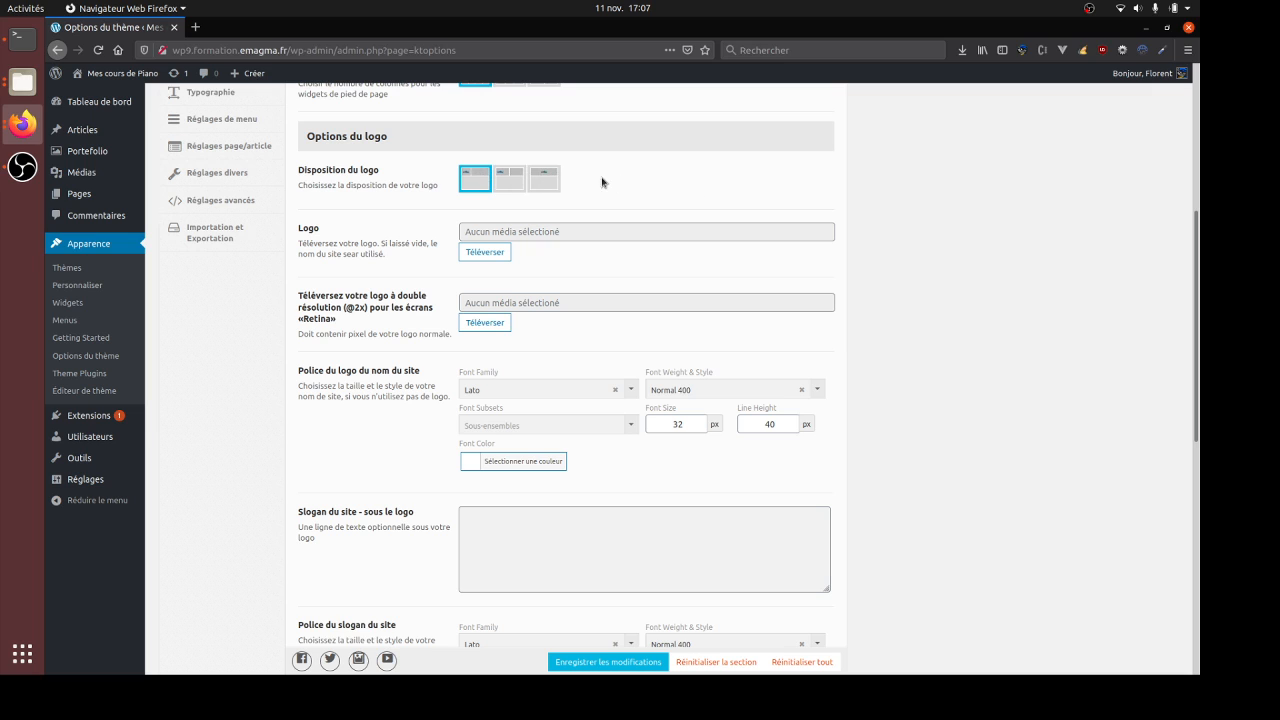
click(543, 183)
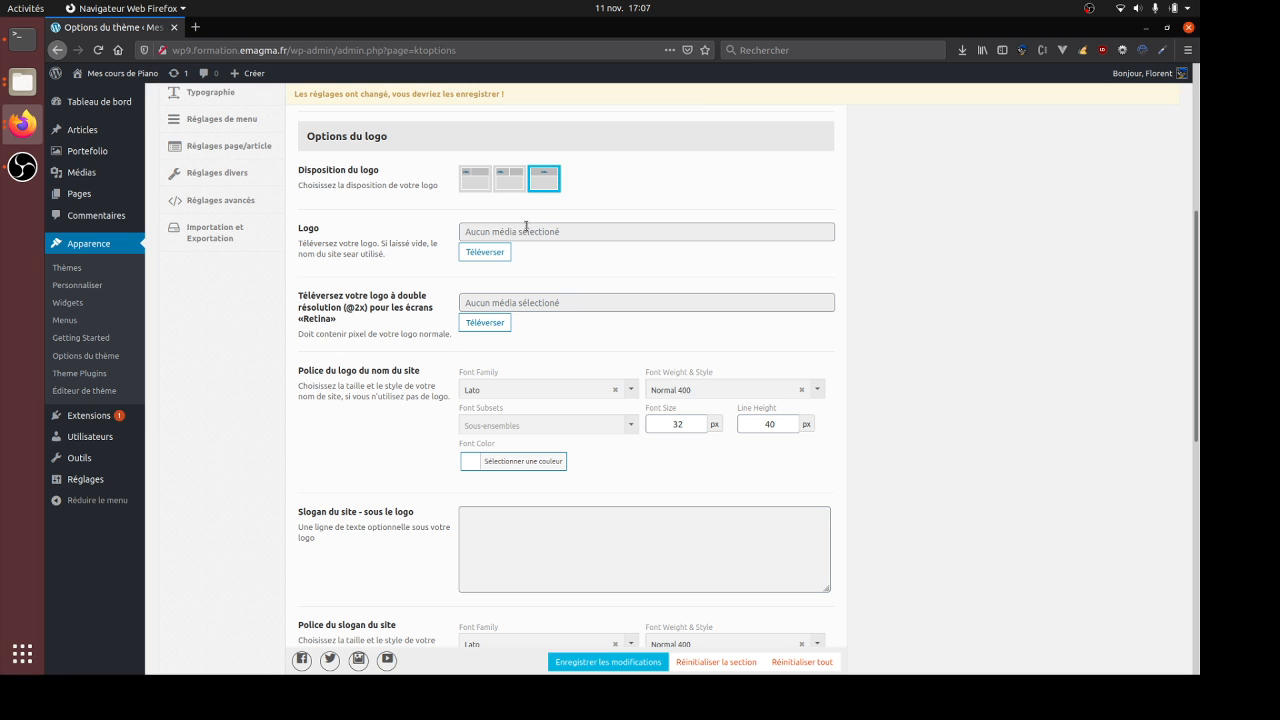
click(609, 662)
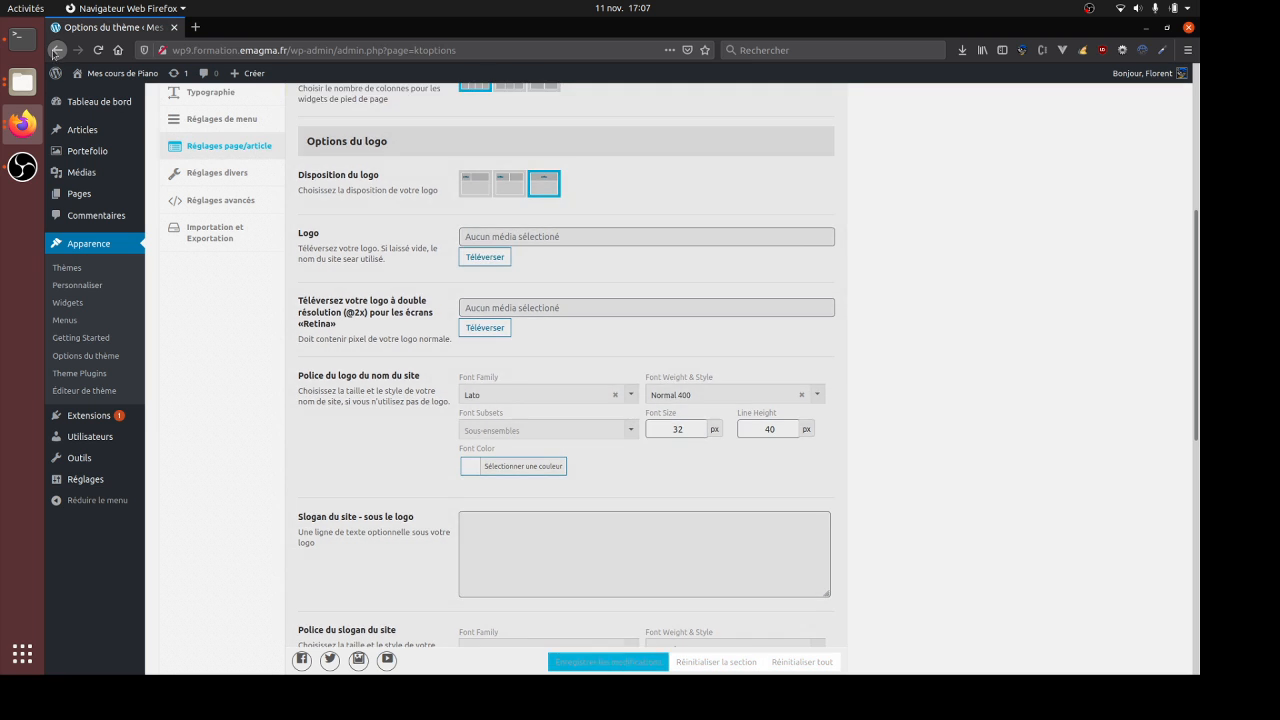
- Open the public site in a separate tab to check the header layout, and return to the theme options
middle_click(127, 73)
click(245, 28)
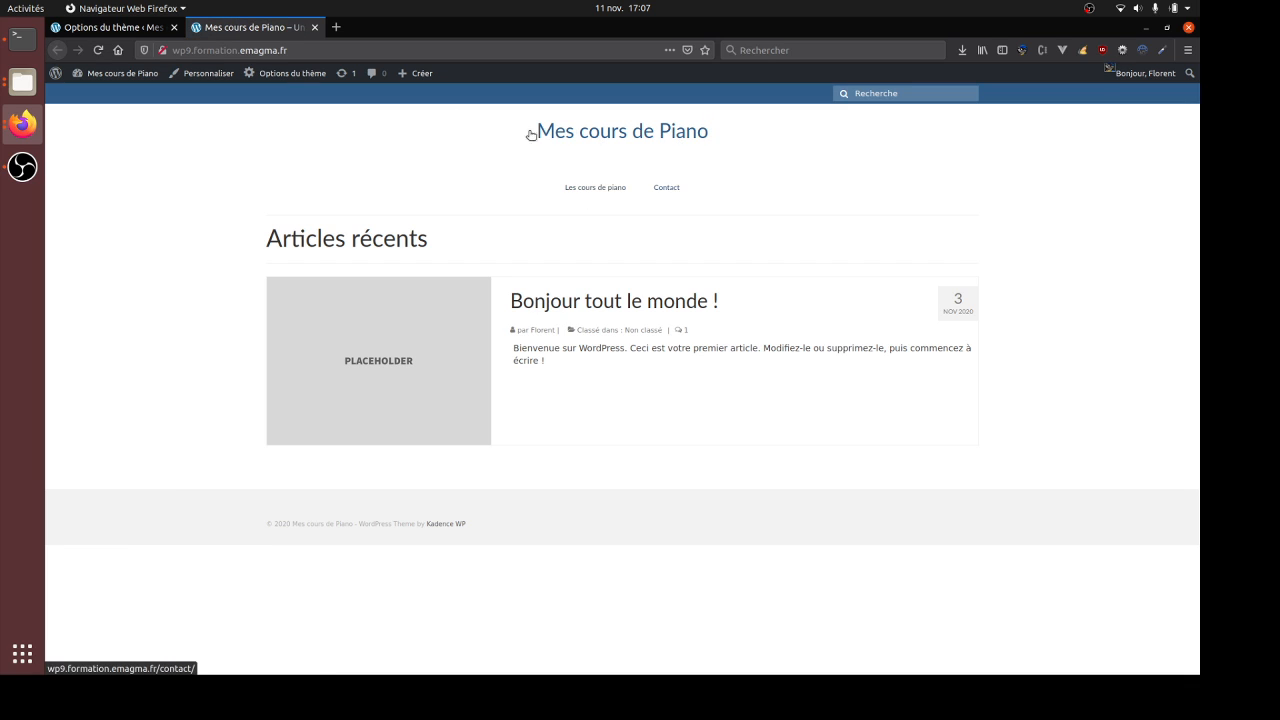
click(144, 29)
- Set the site logo to logo-piano.png from the media library
scroll(456, 228, down, 1)
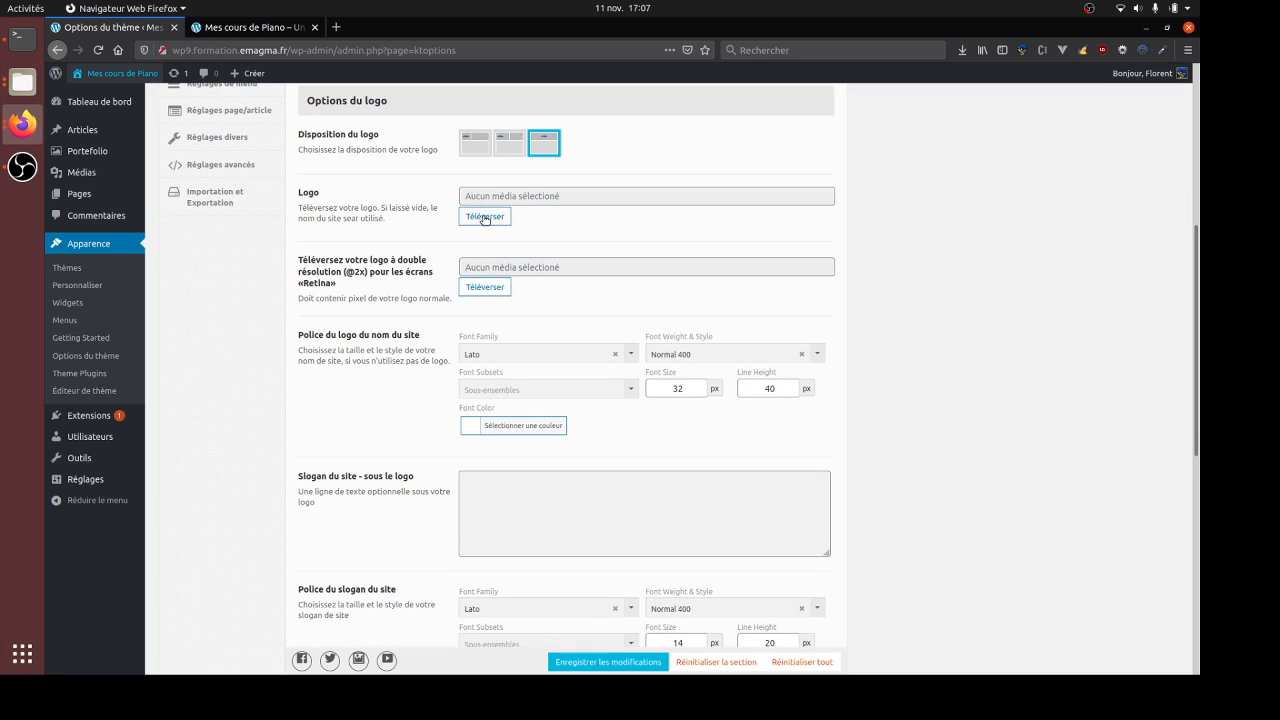
click(485, 217)
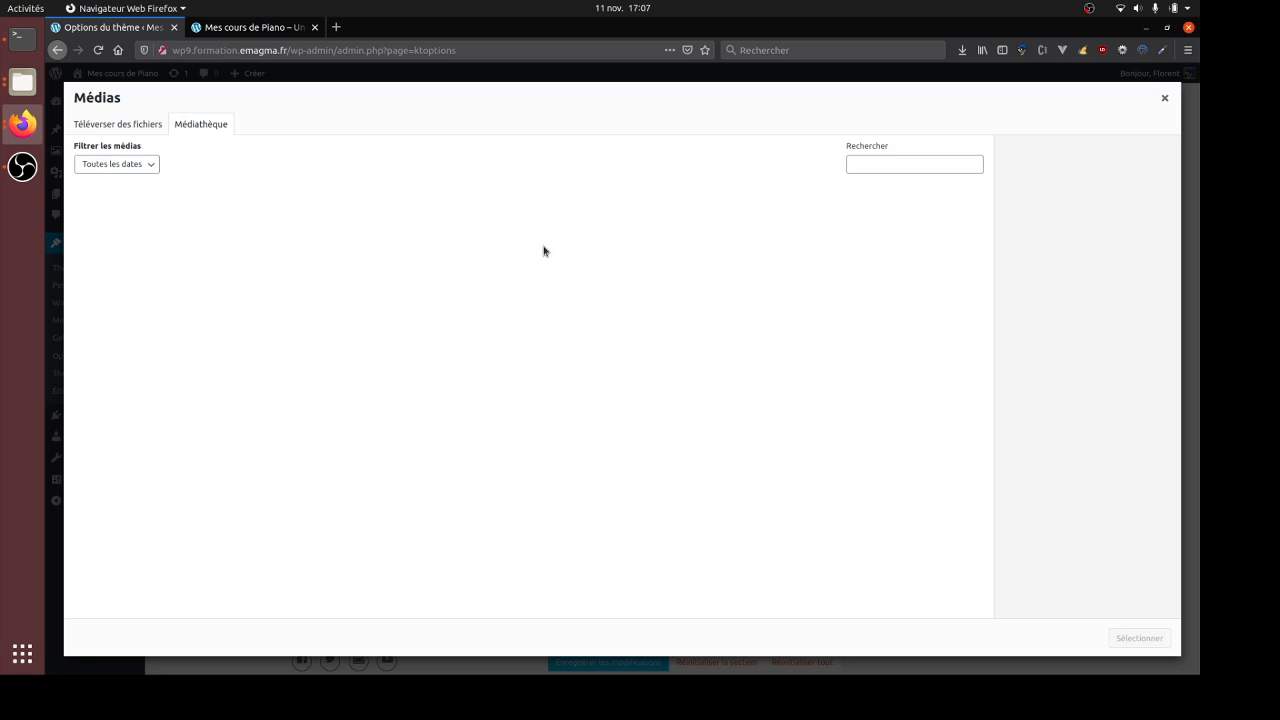
click(915, 233)
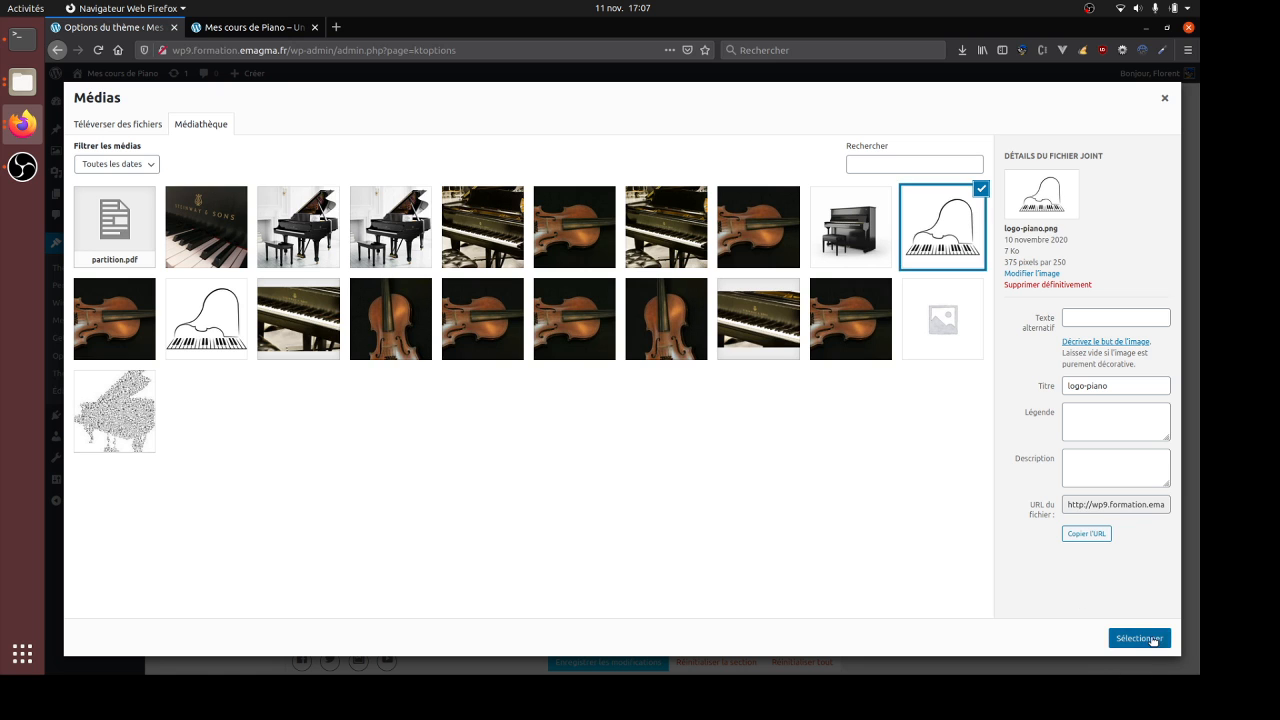
click(1140, 638)
- Enter "Mes cours de piano pour petits et grands" as the site slogan below the logo
scroll(356, 290, down, 1)
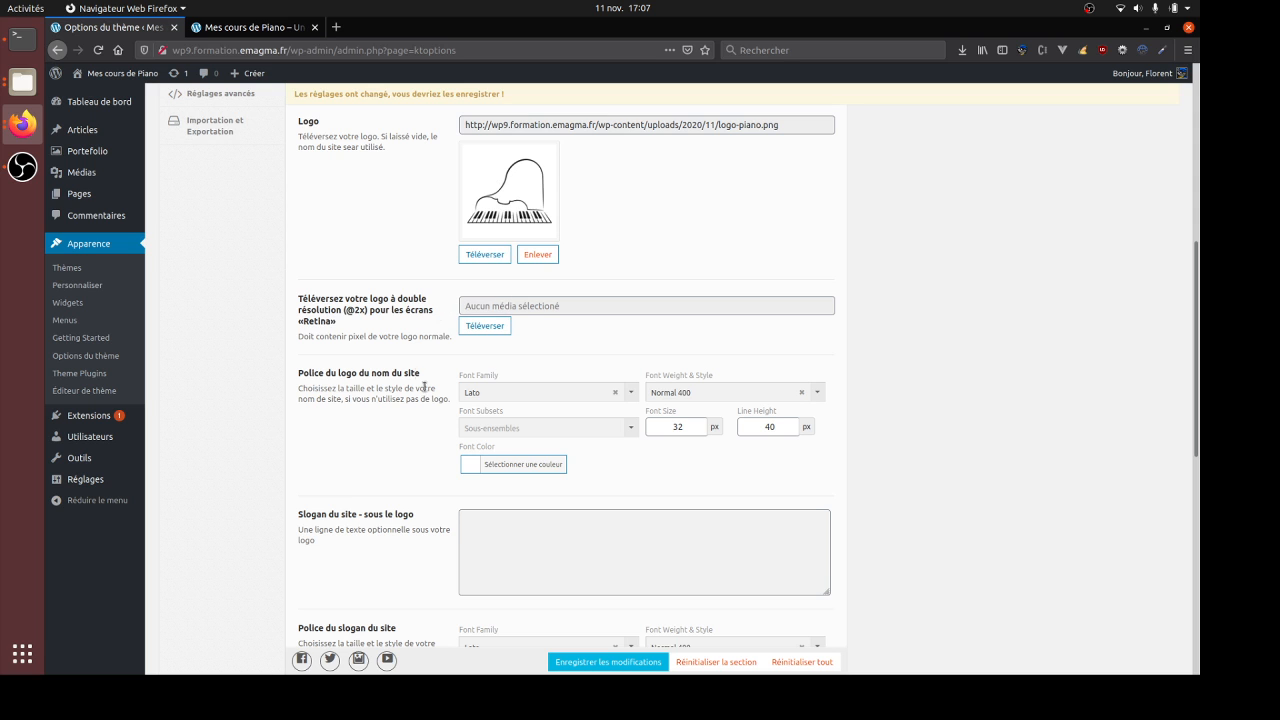
scroll(424, 387, down, 2)
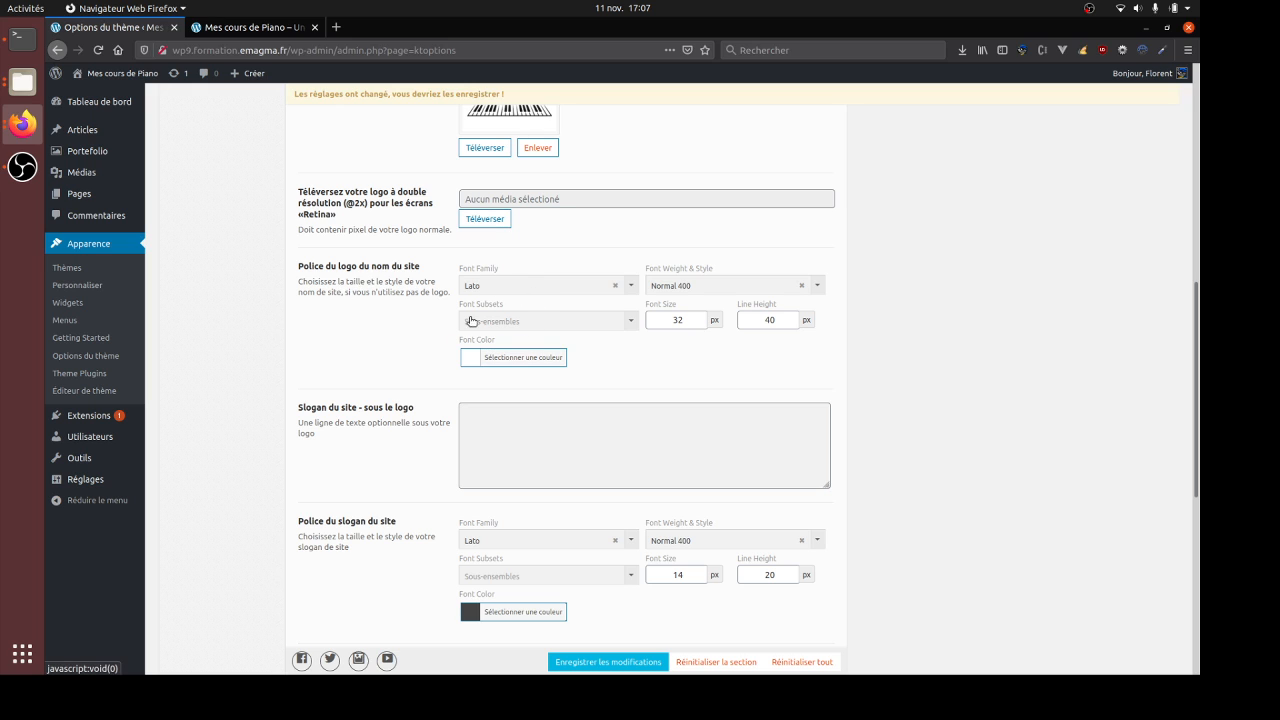
scroll(590, 300, down, 1)
scroll(704, 253, down, 1)
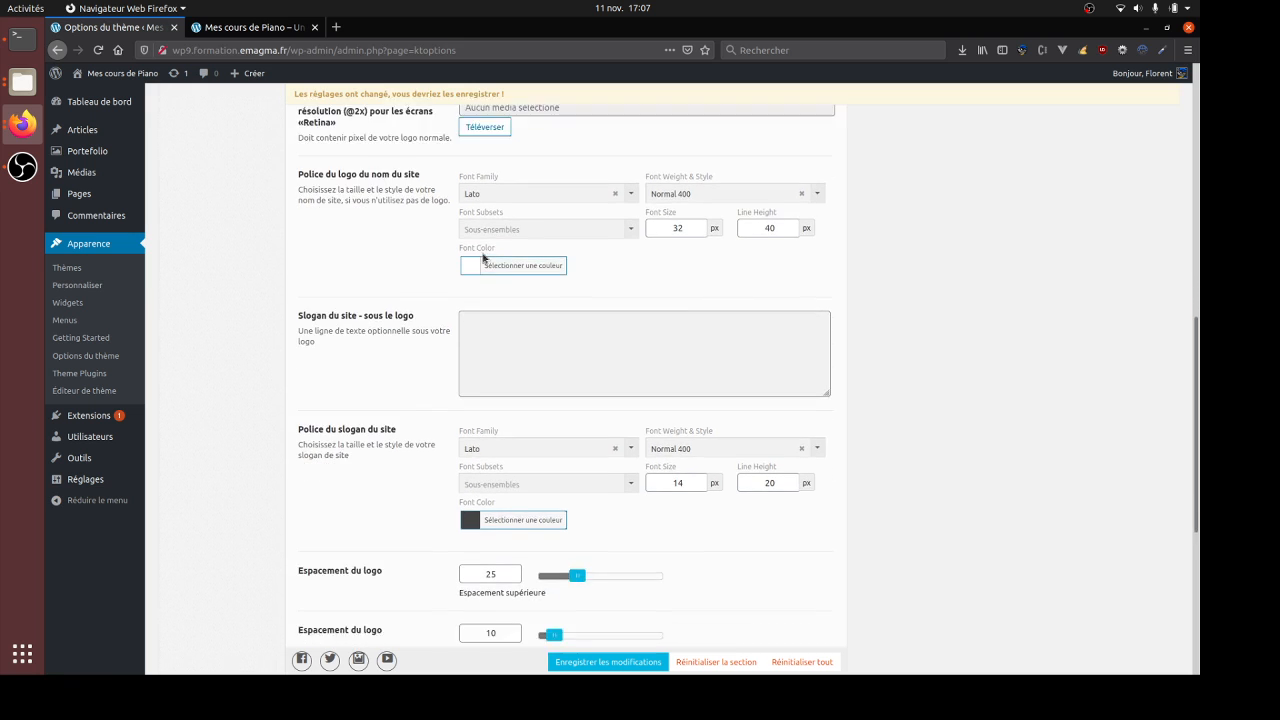
click(501, 291)
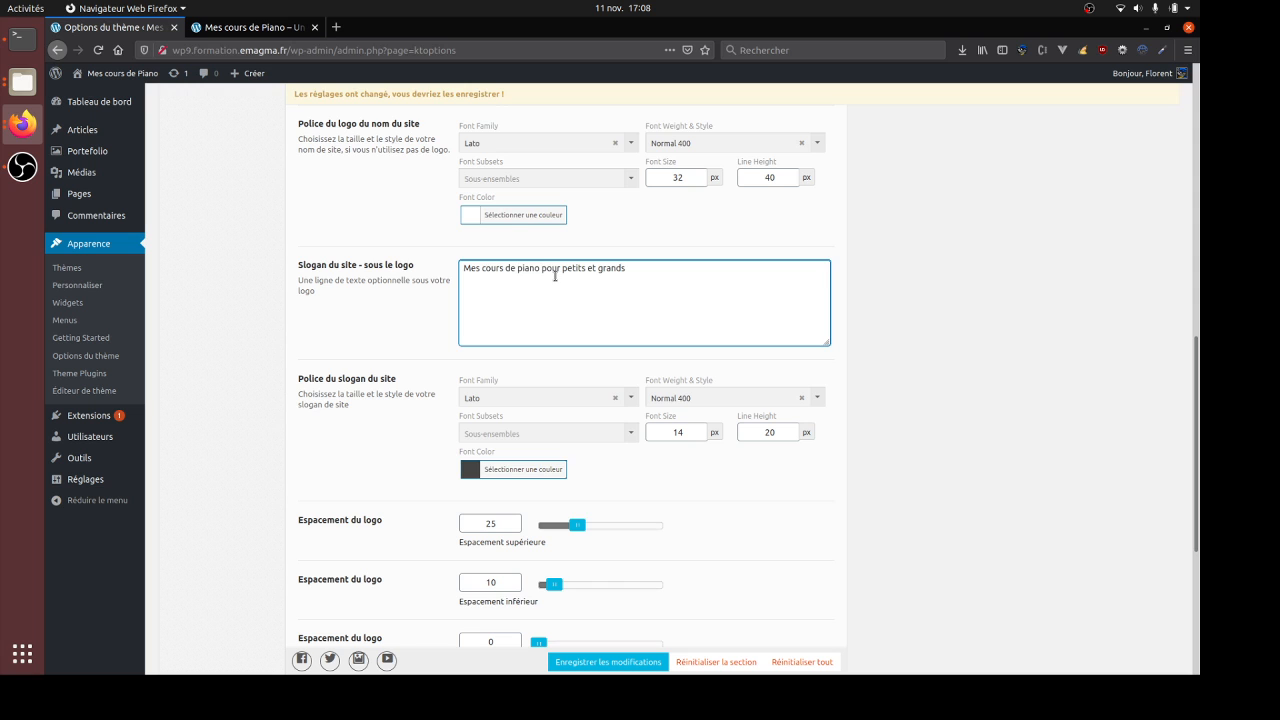
- Change the site slogan's font family to Indie Flower
scroll(363, 371, down, 2)
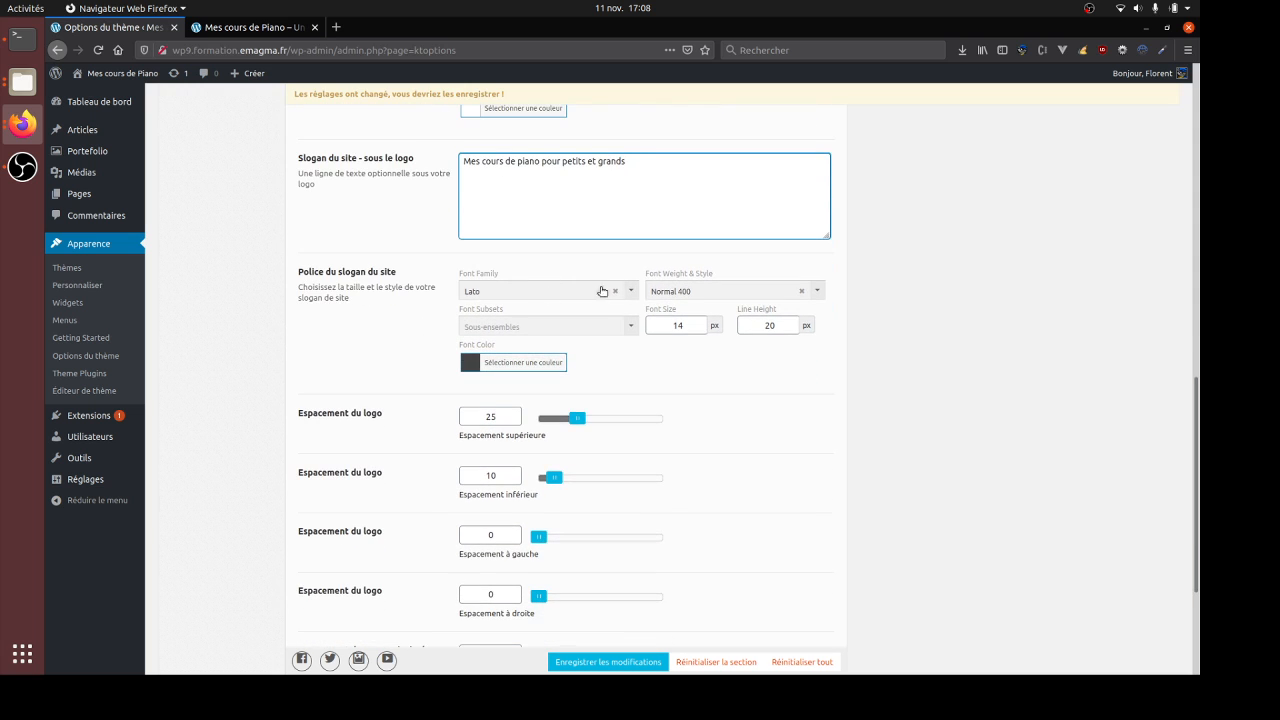
click(576, 293)
text(Flo)
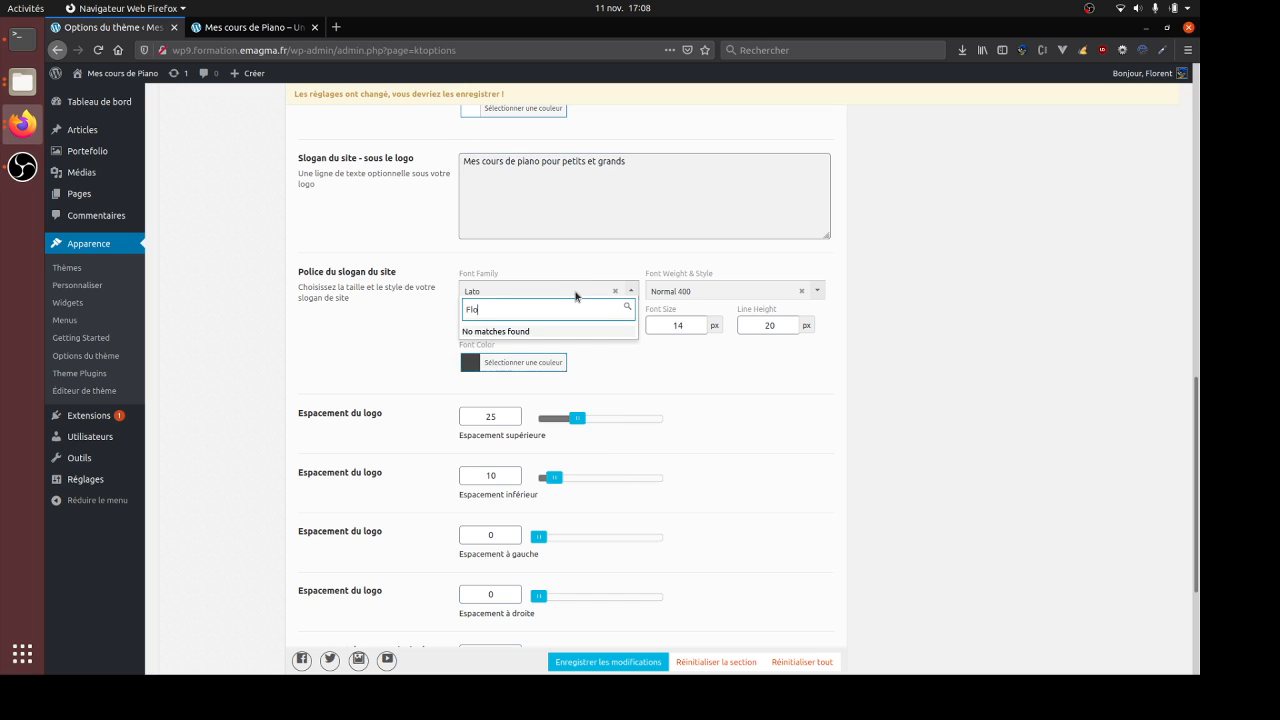
text(w)
key(BackSpace)
key(BackSpace)
key(BackSpace)
key(BackSpace)
text(Ind)
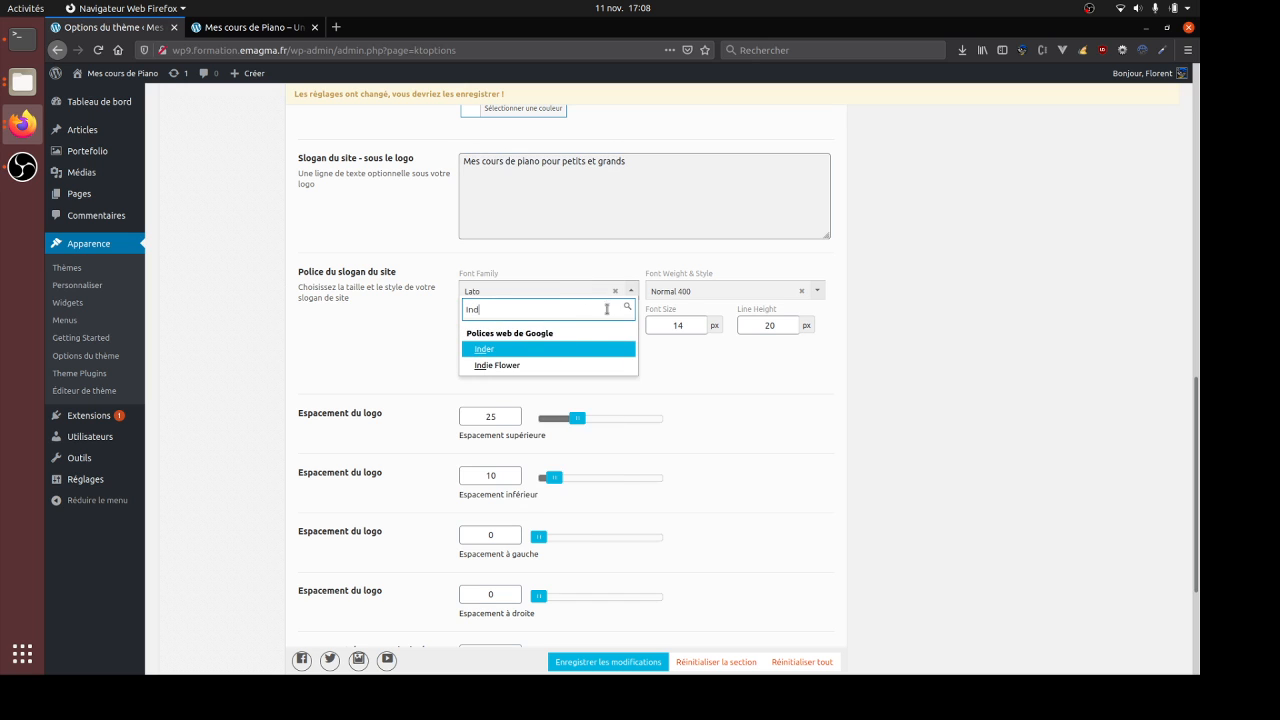
click(566, 365)
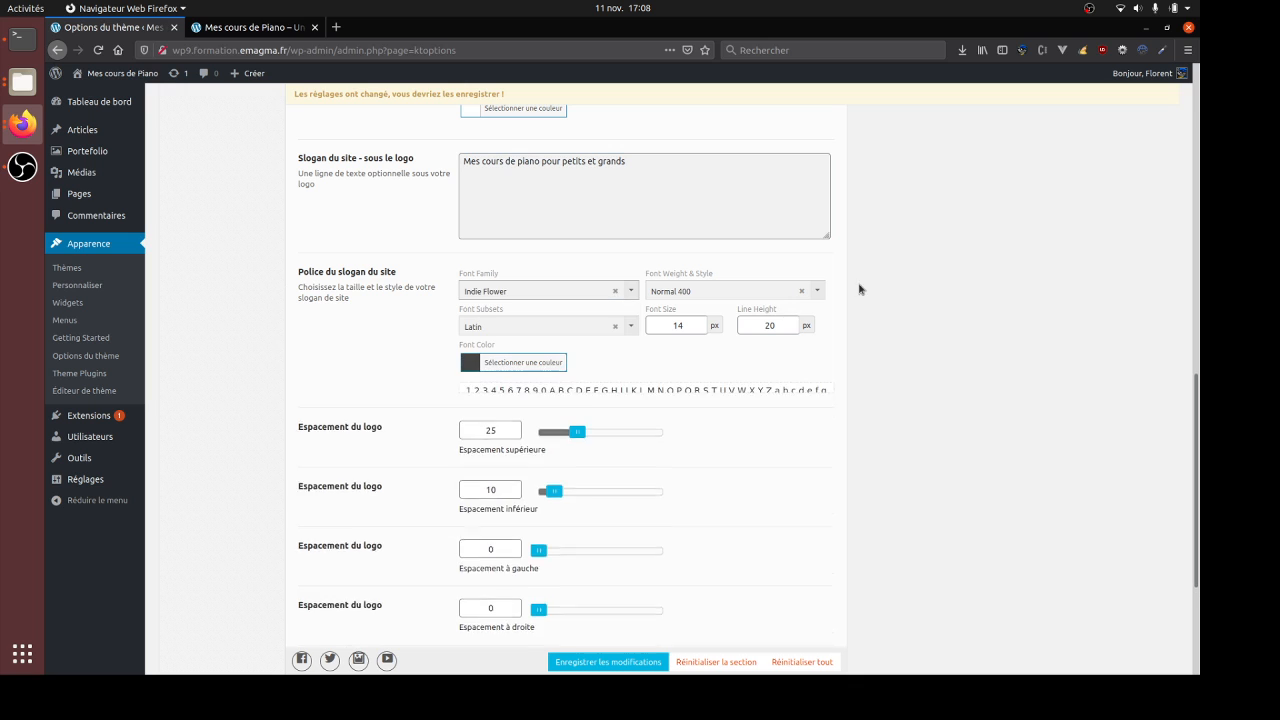
- Set the slogan's font size to 18 px and its line height to 28 px
double_click(683, 326)
text(18)
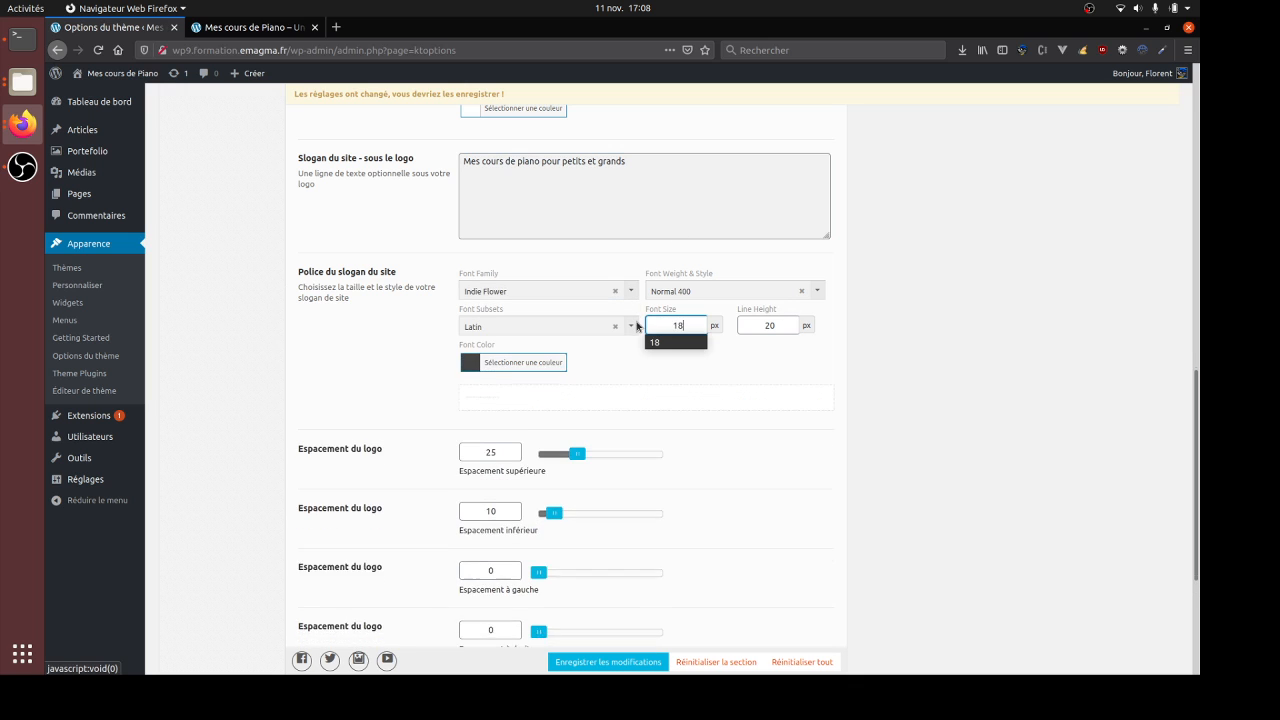
double_click(780, 326)
text(22)
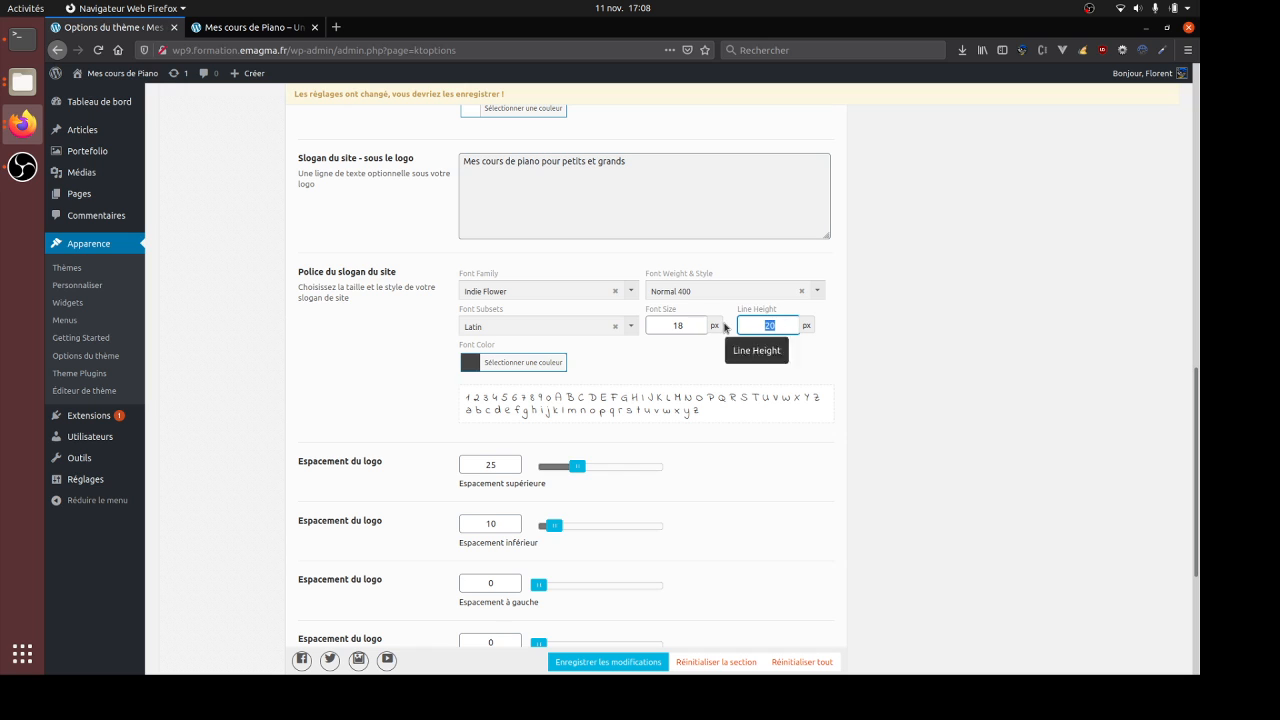
double_click(779, 325)
text(24)
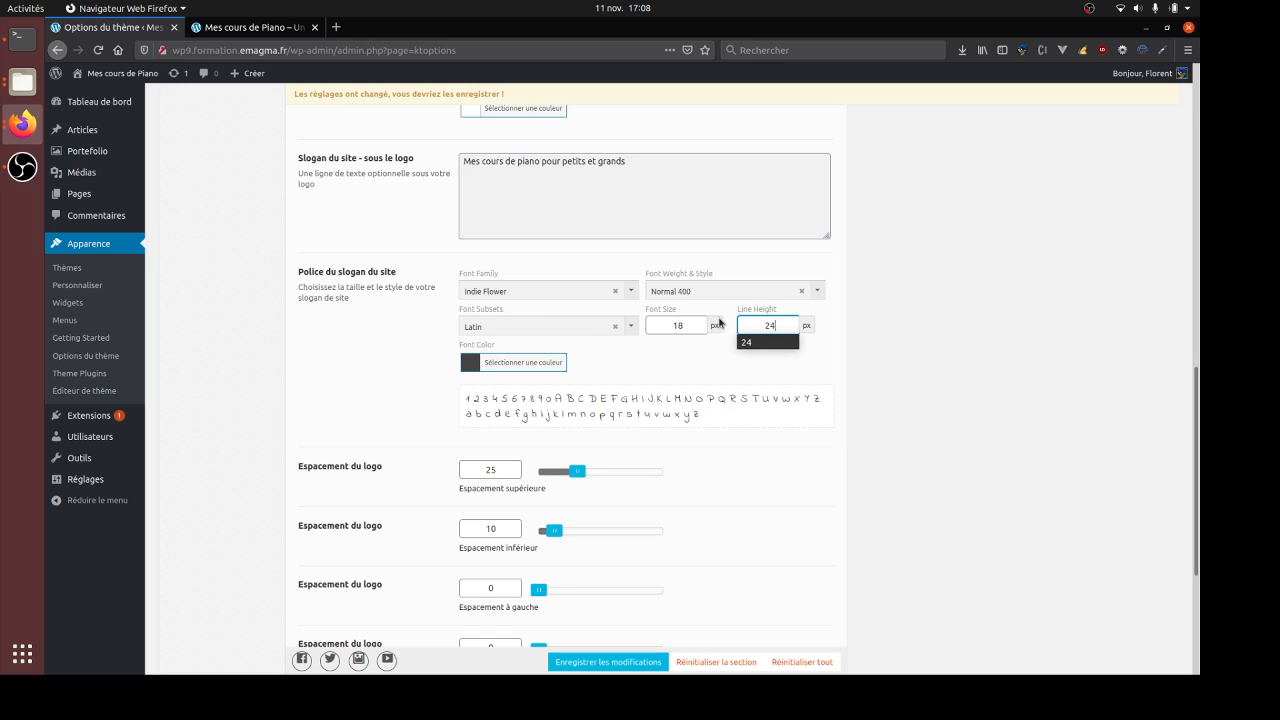
double_click(768, 326)
text(28)
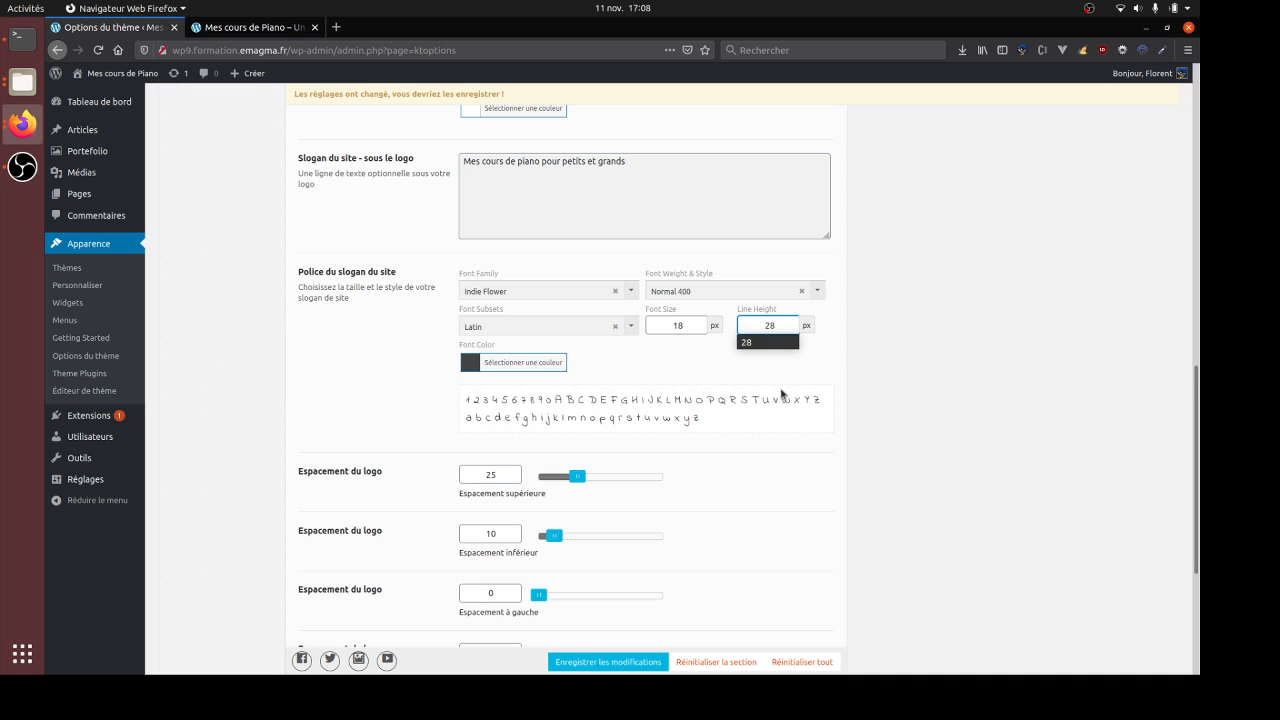
click(817, 511)
- Set the logo spacing to 10 above and 20 below, set the main menu's upper spacing to 25, and save
scroll(354, 291, down, 5)
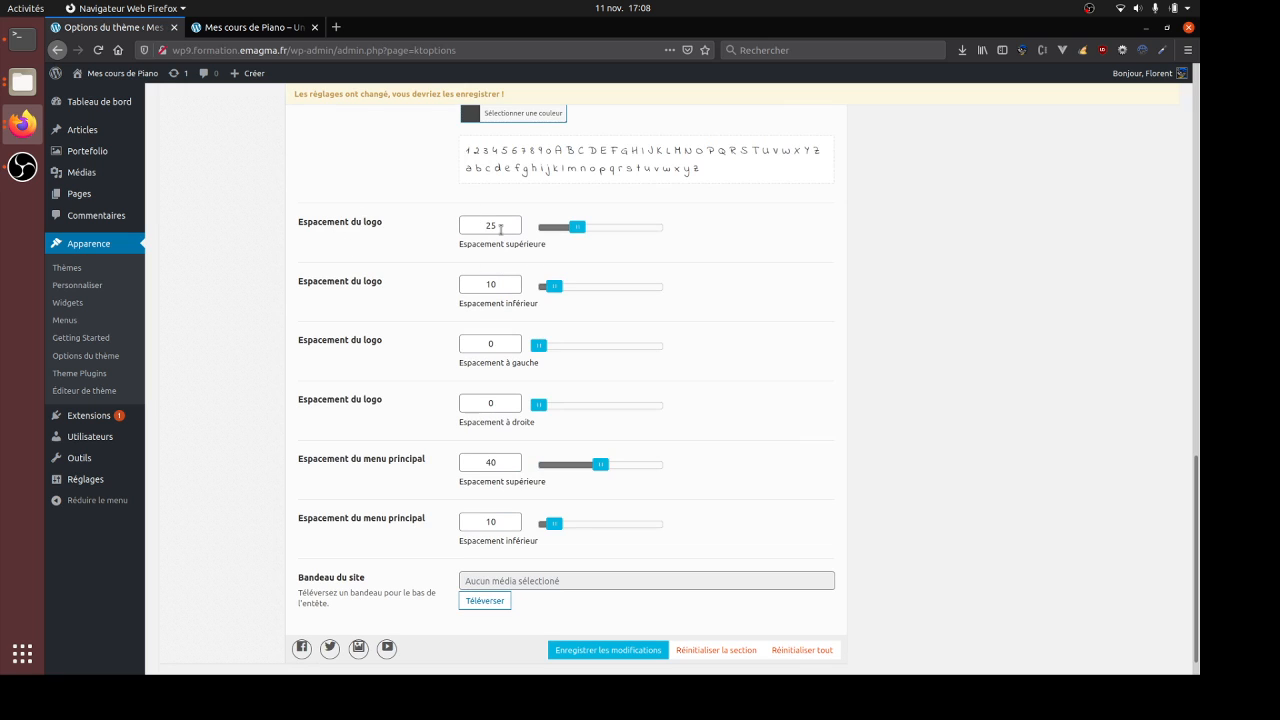
scroll(412, 181, down, 1)
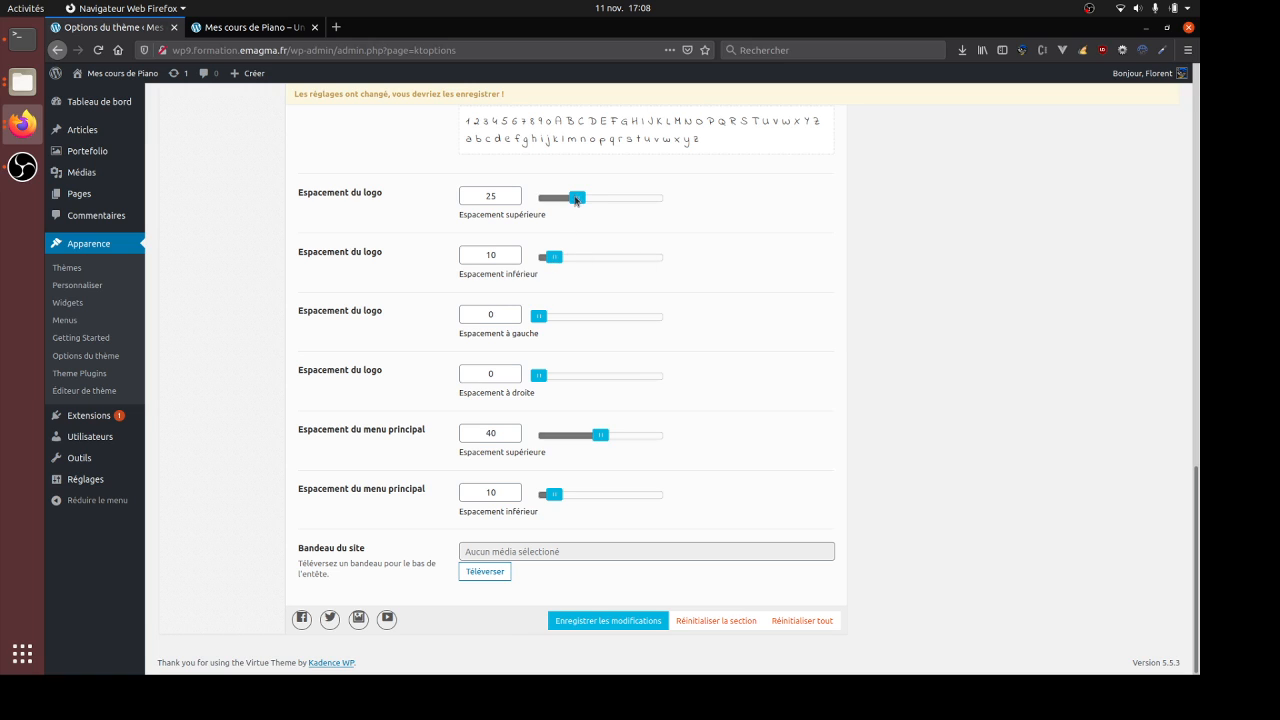
drag(577, 199, 556, 200)
drag(556, 258, 568, 260)
drag(602, 440, 577, 443)
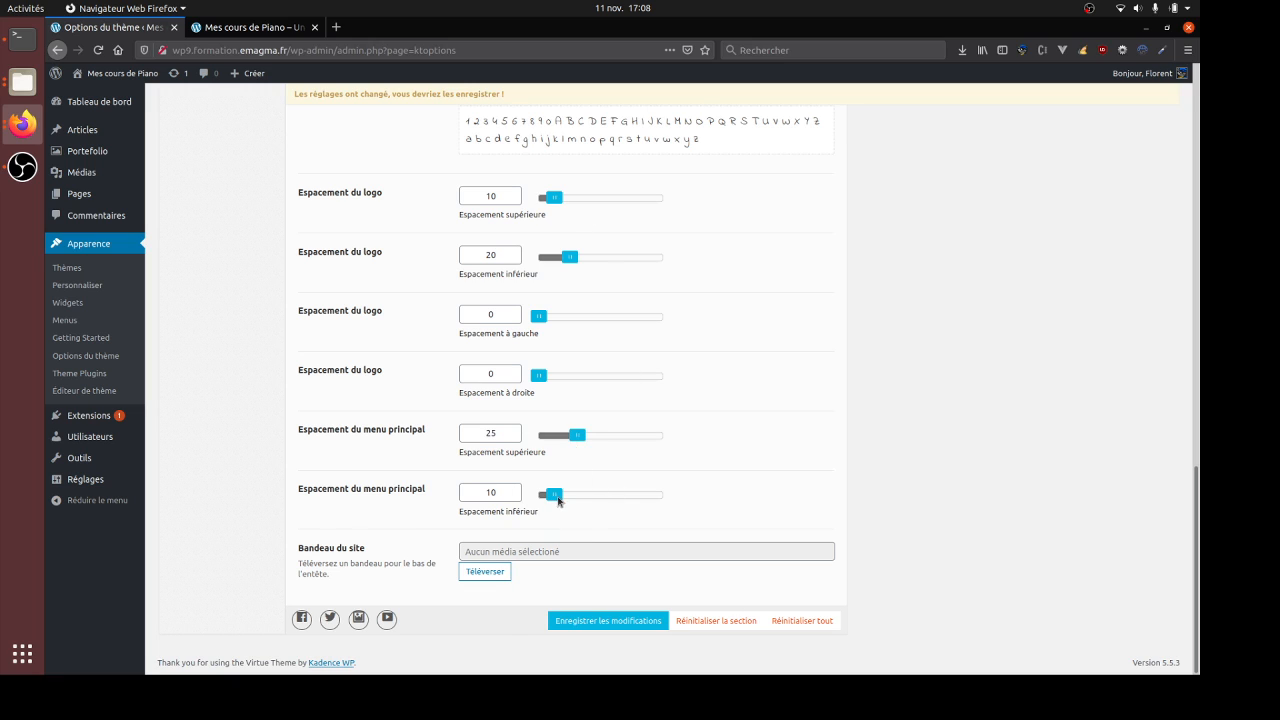
click(626, 621)
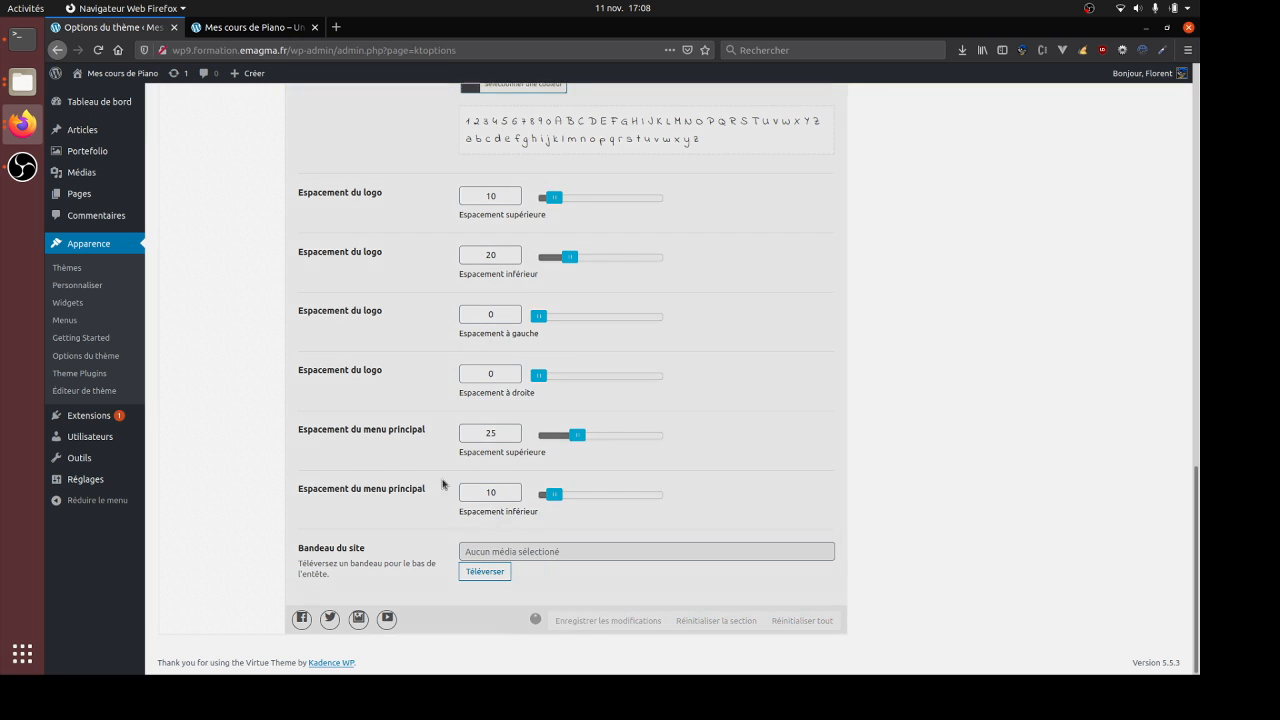
- Reload the public site to check the logo, slogan and menu in the header
click(250, 27)
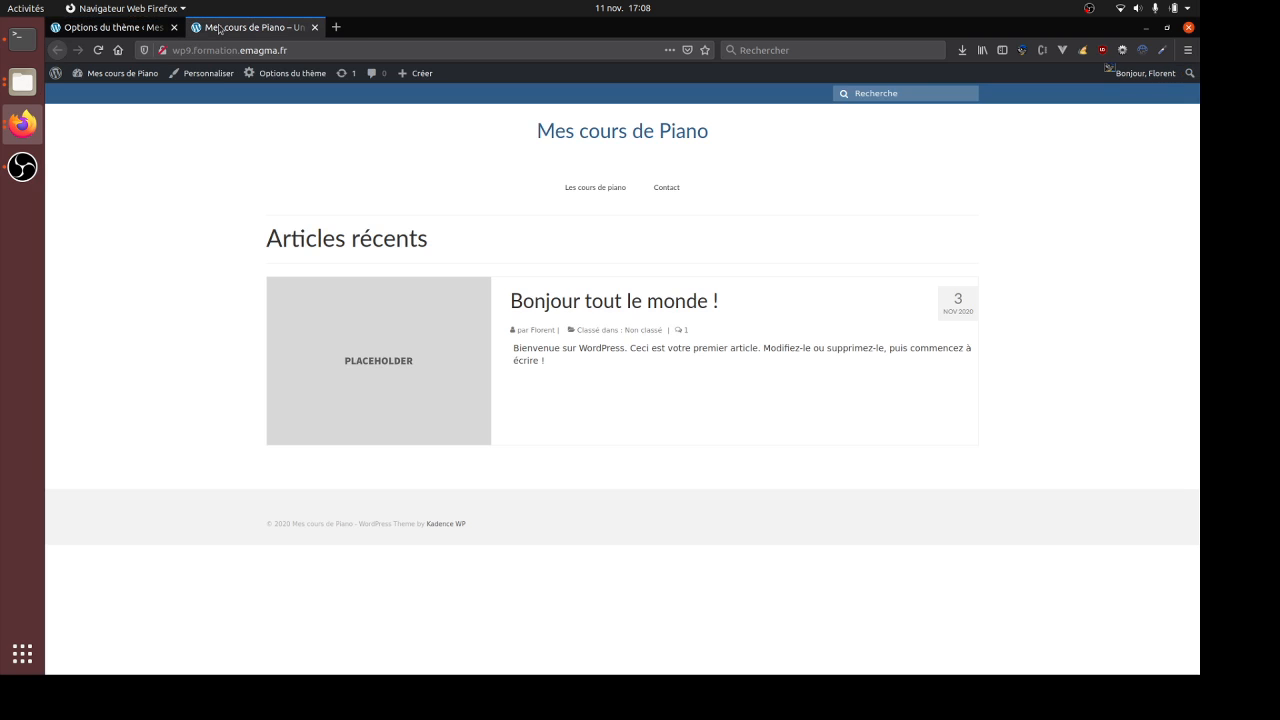
key(F5)
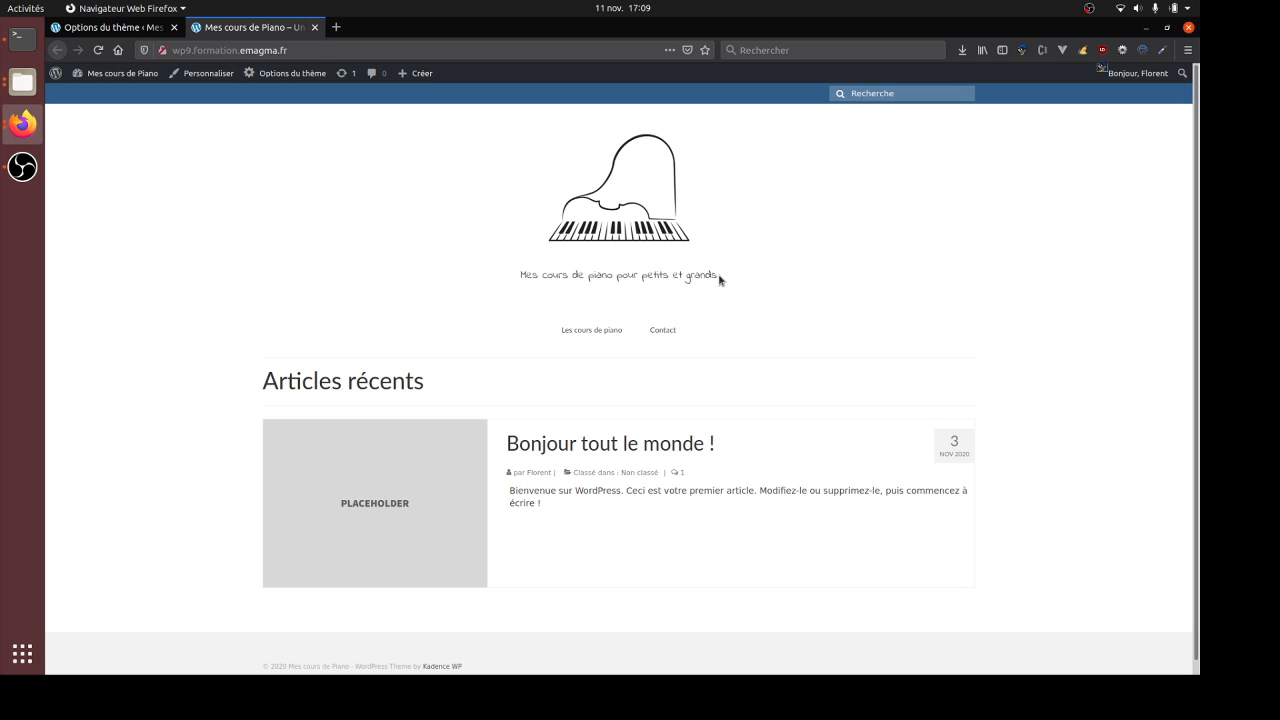
triple_click(511, 285)
click(805, 276)
- In the theme's menu settings, set the main menu font size to 18 px and line height to 24 px
click(145, 27)
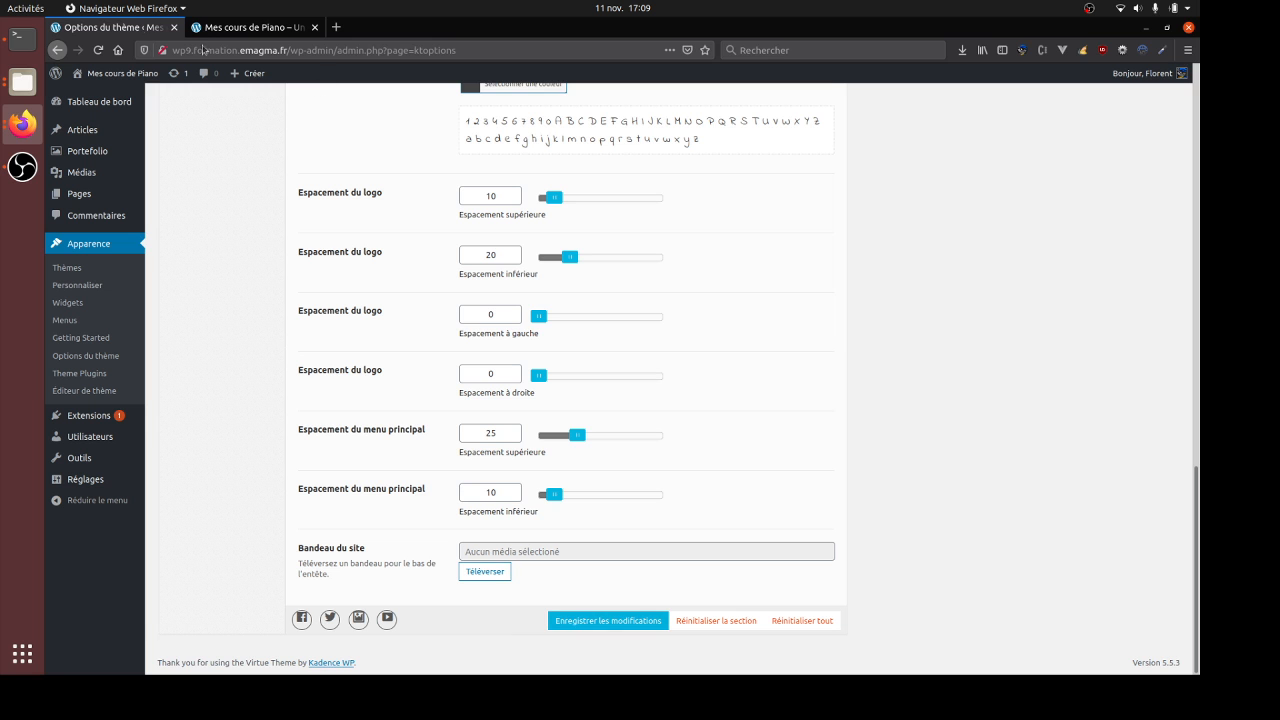
scroll(424, 440, up, 15)
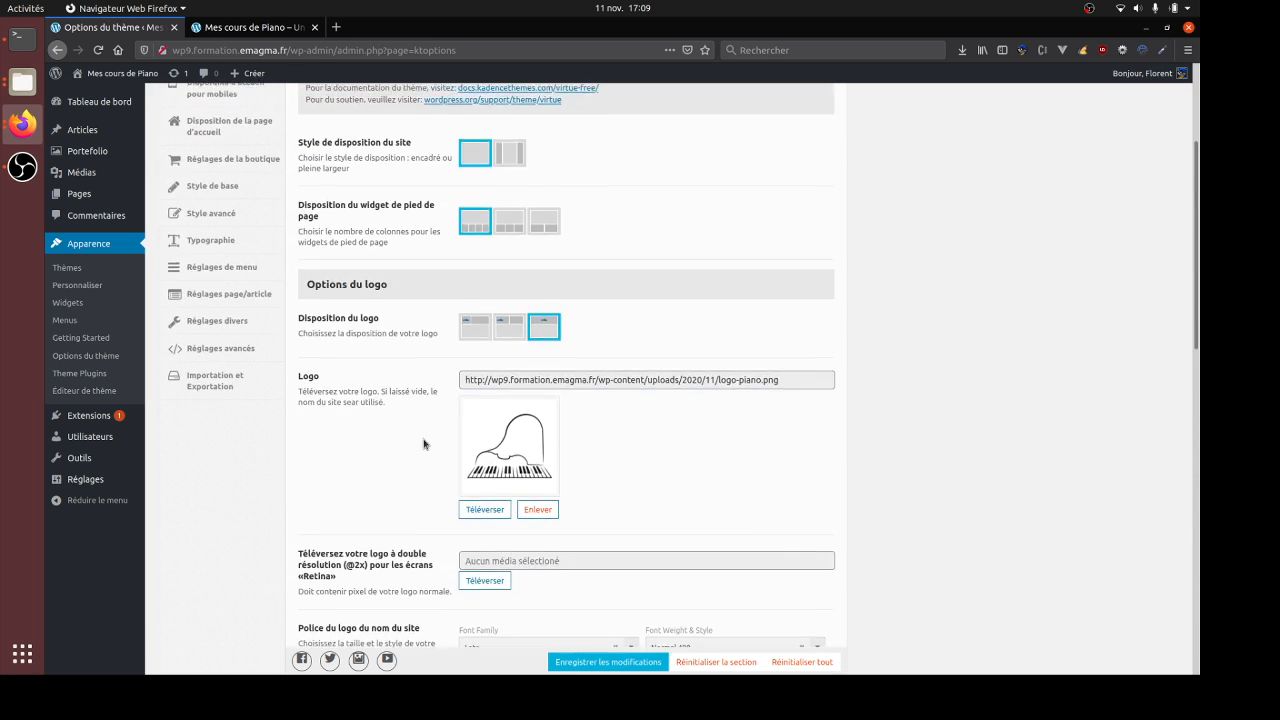
scroll(424, 444, up, 5)
click(226, 482)
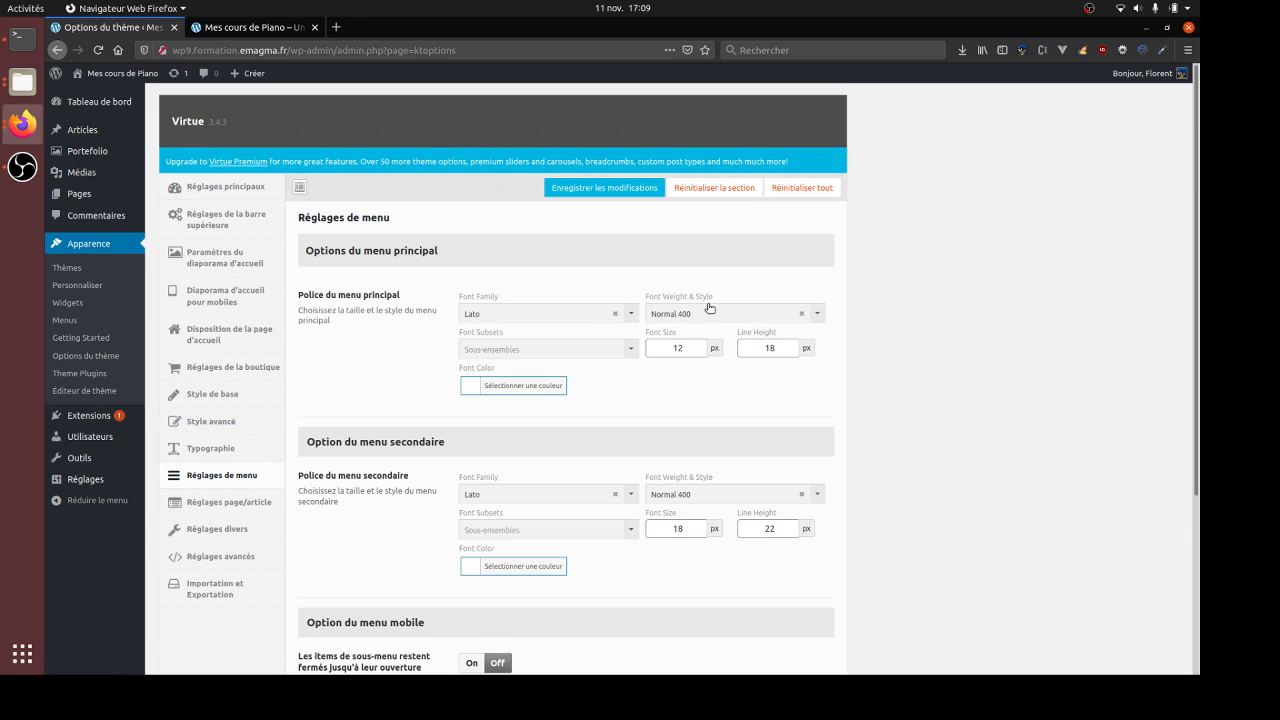
drag(688, 347, 637, 344)
text(18)
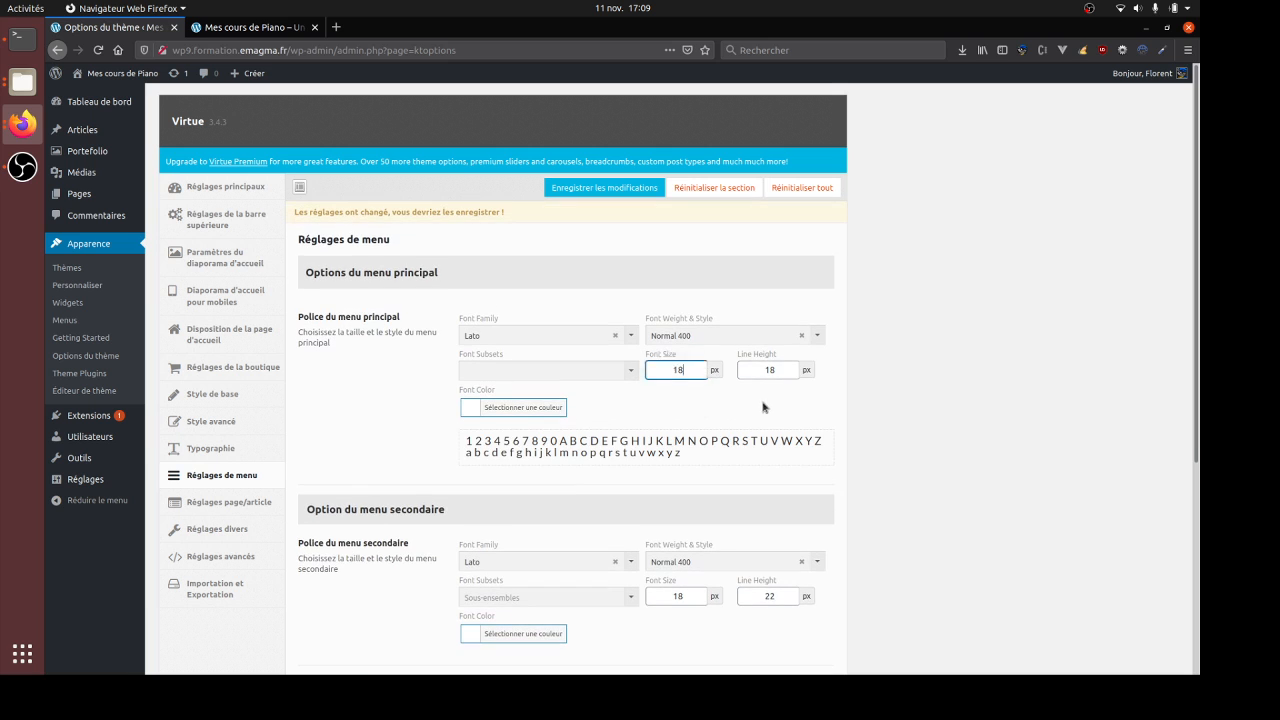
click(769, 370)
double_click(769, 370)
text(24)
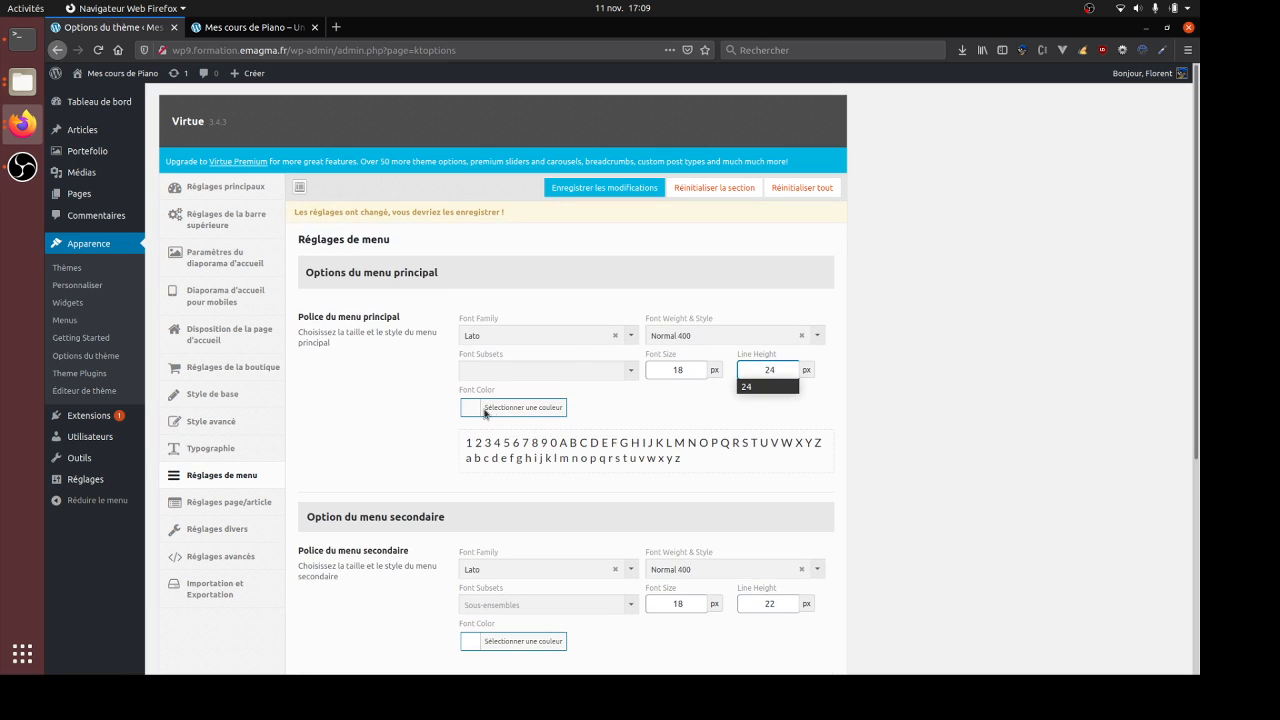
- Set the main menu font colour to the orange preset and save the changes
click(478, 407)
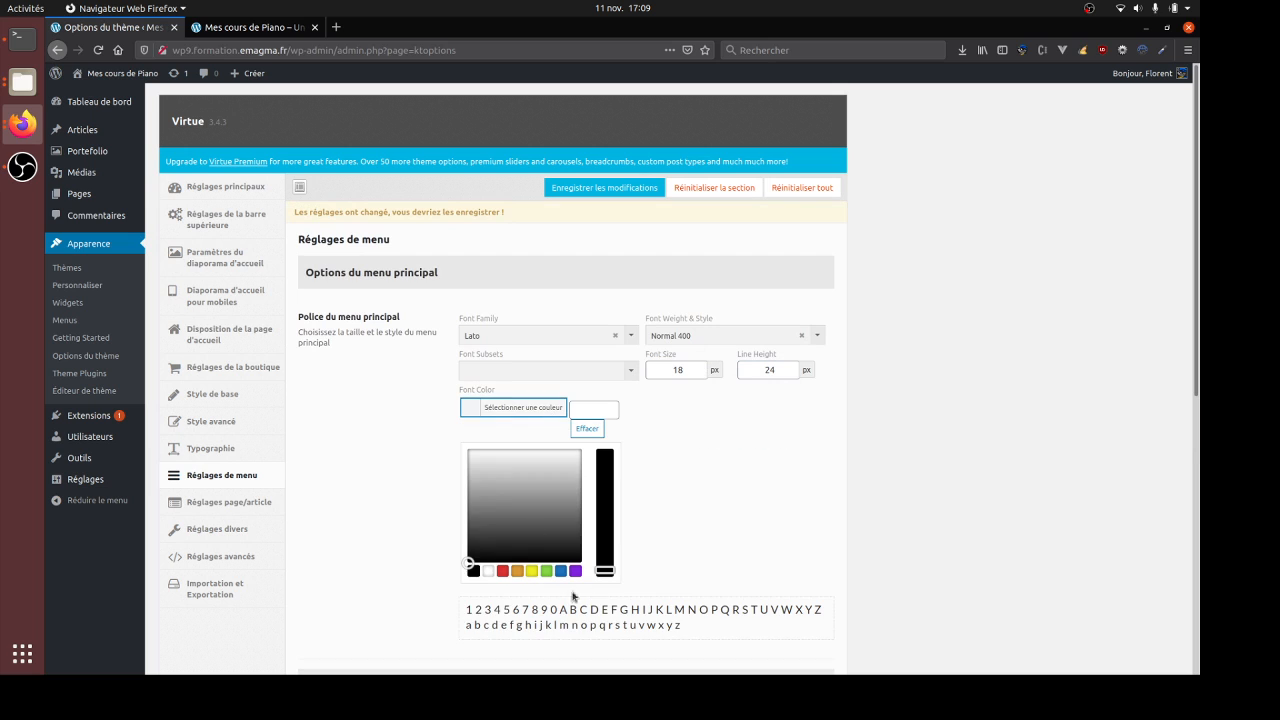
click(517, 571)
click(731, 488)
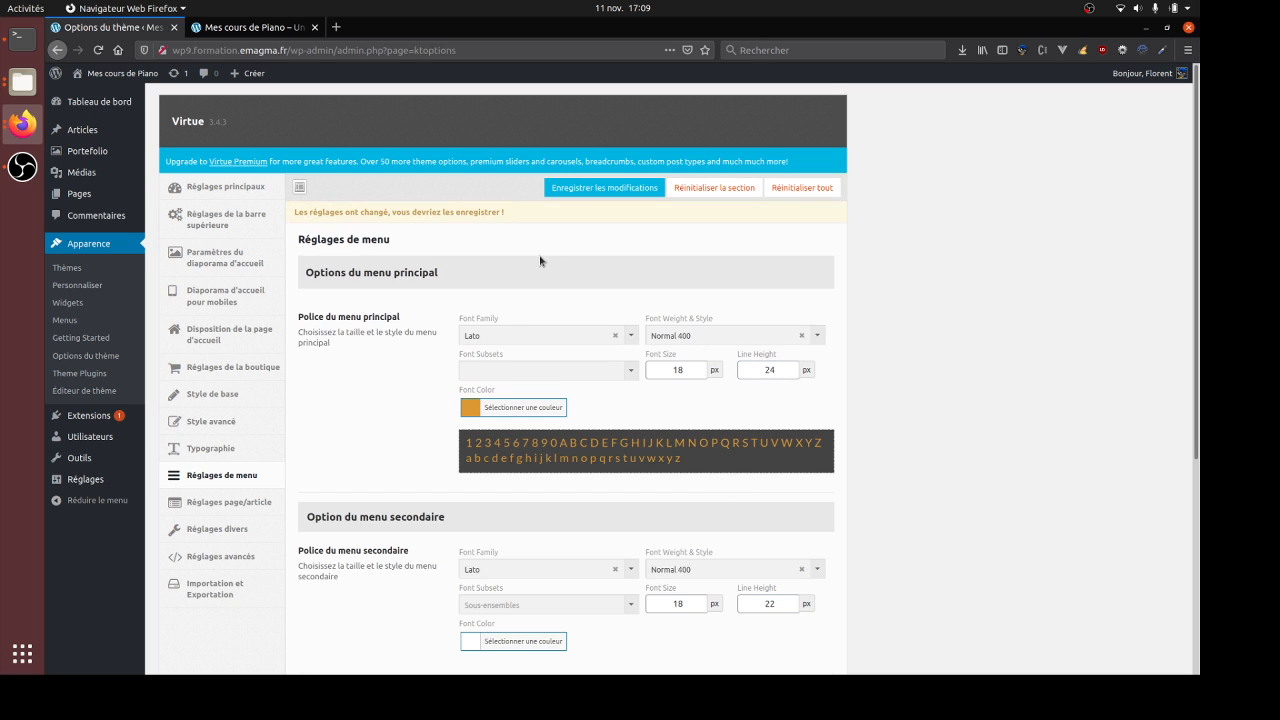
click(617, 190)
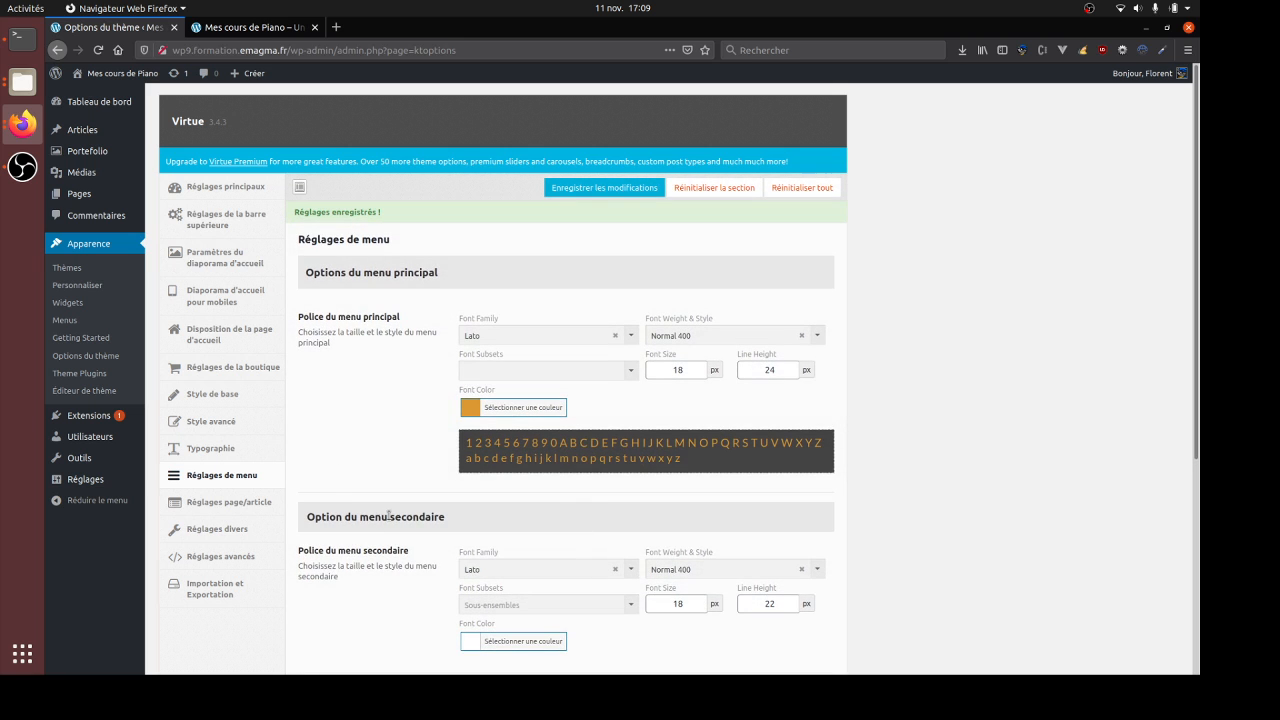
- Reload the public site to check the main menu's new font size and colour, and return to the theme options
click(218, 30)
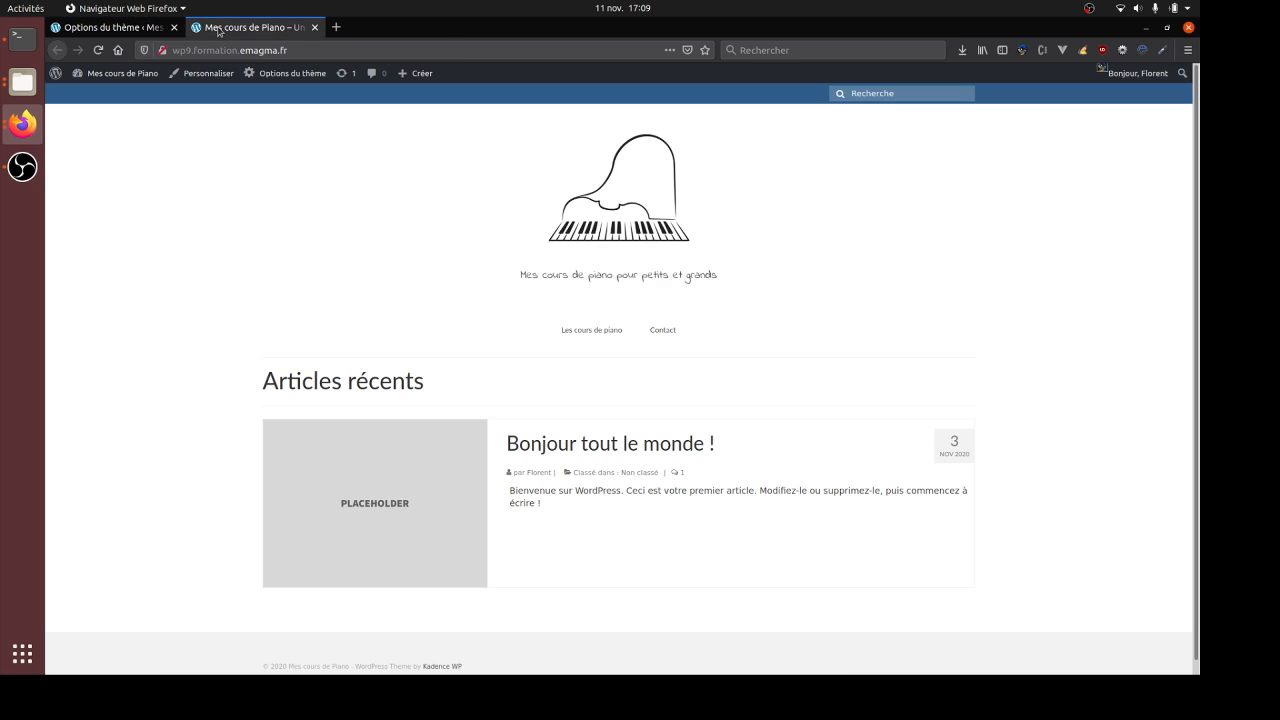
key(F5)
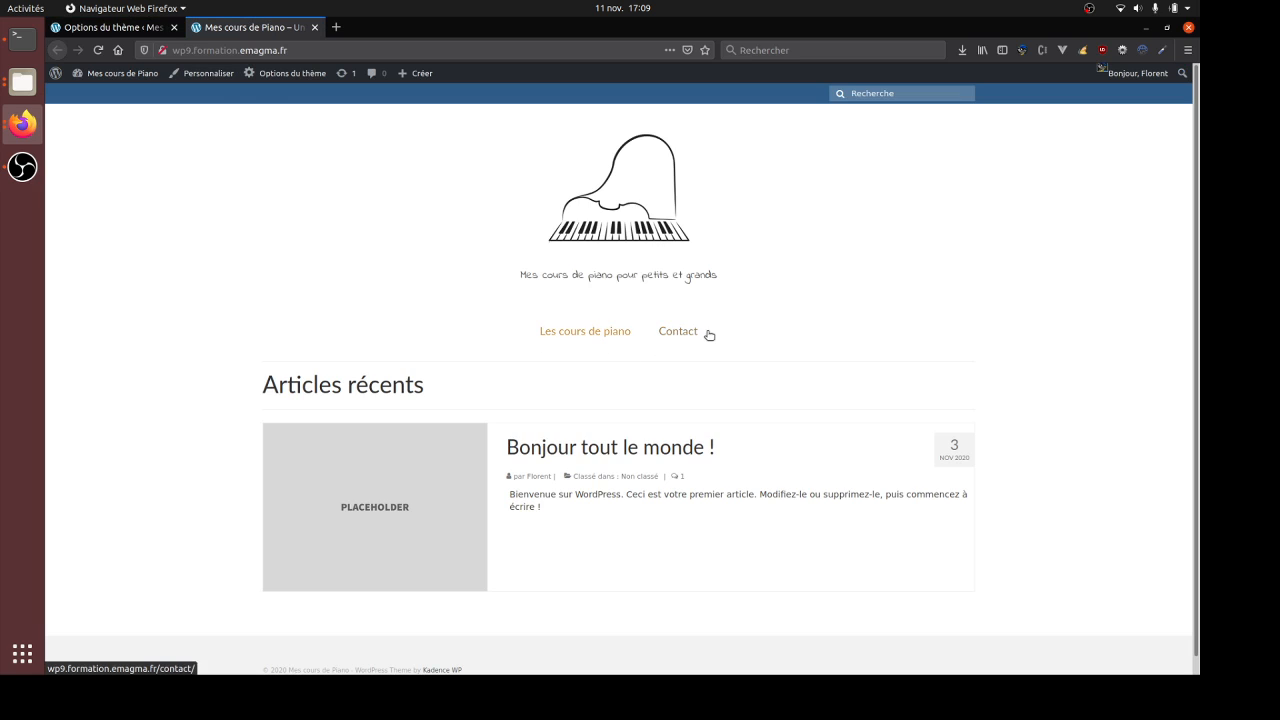
key(ctrl+Tab)
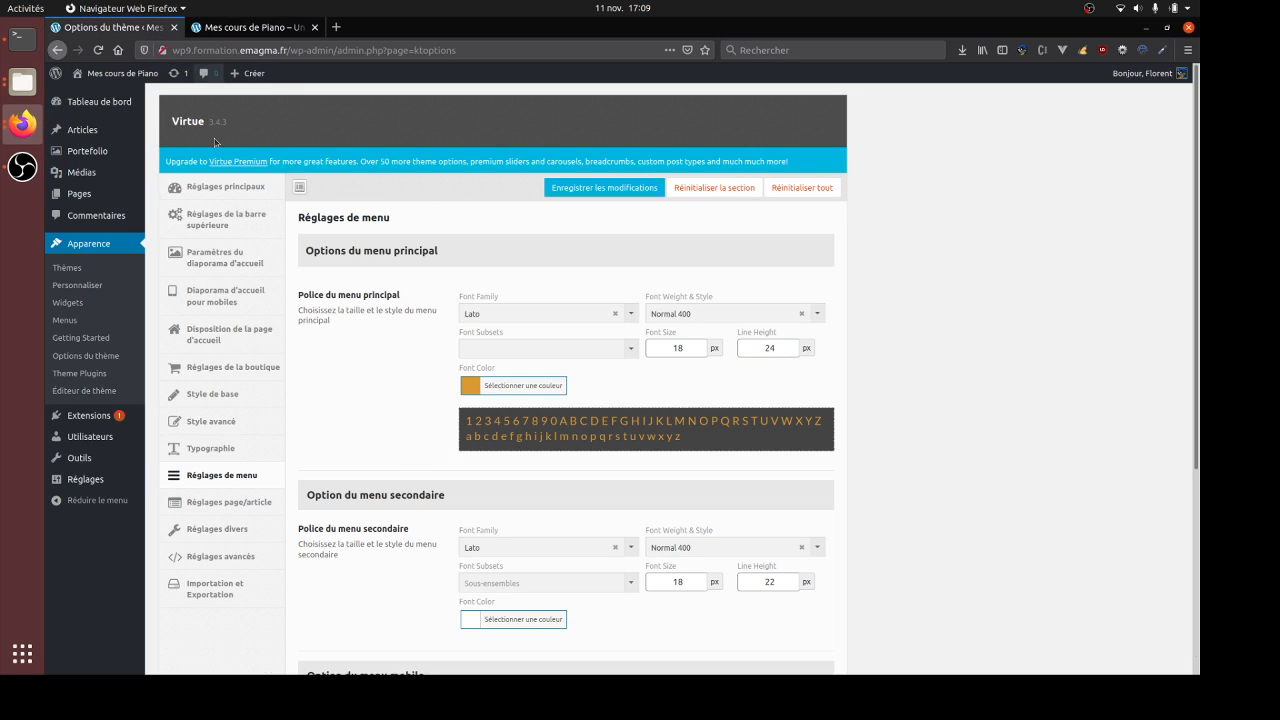
click(243, 27)
click(110, 28)
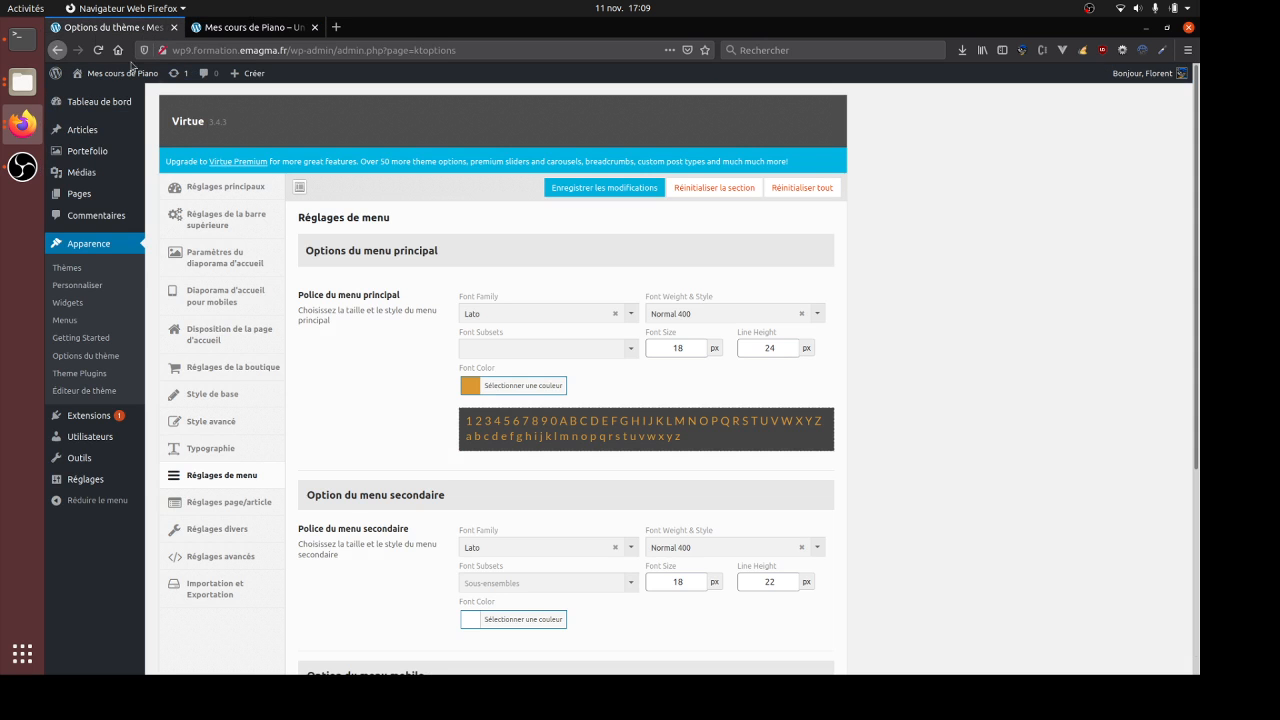
- Turn off the top bar display in the theme's top bar settings, save, and reload the public site to check it
click(245, 218)
click(501, 266)
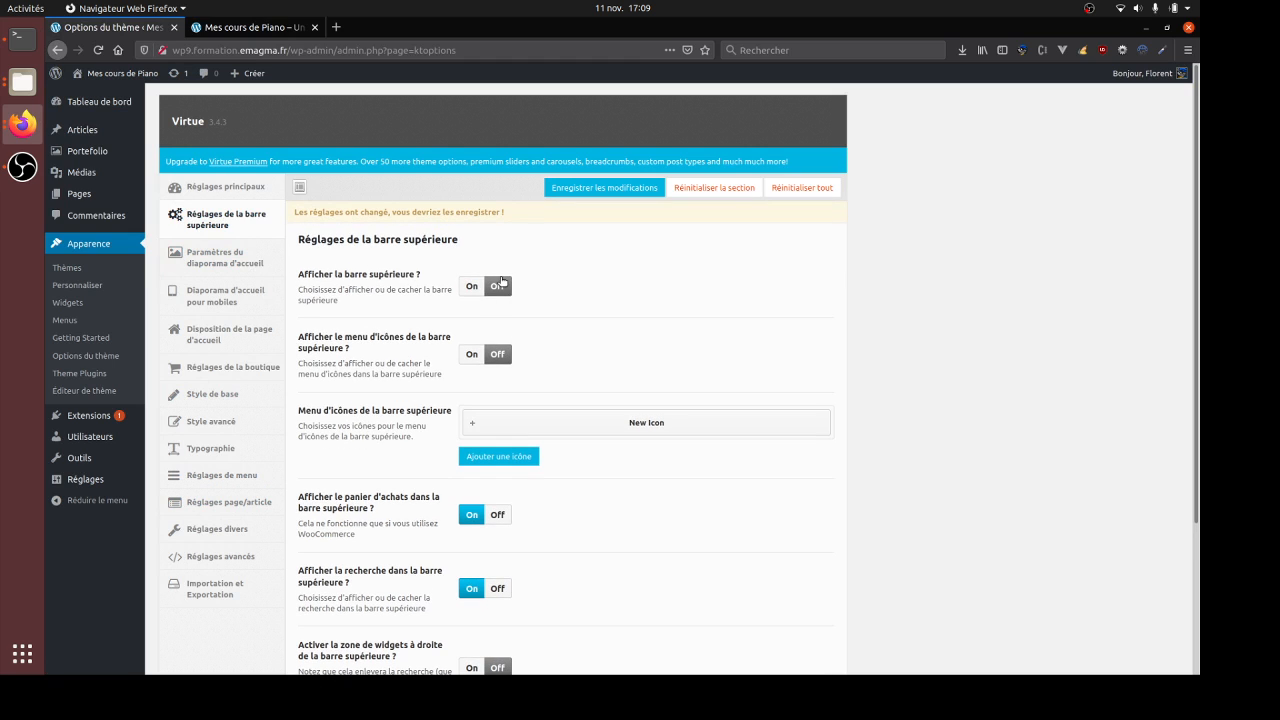
click(252, 27)
key(F5)
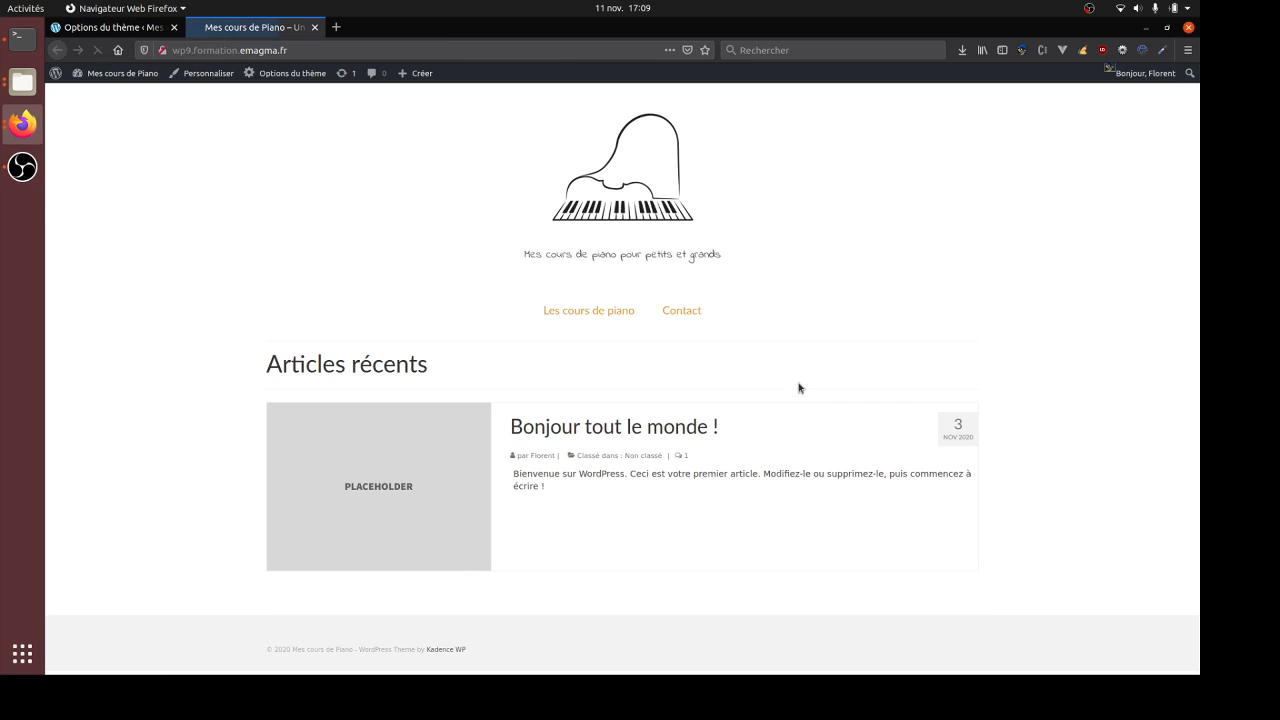